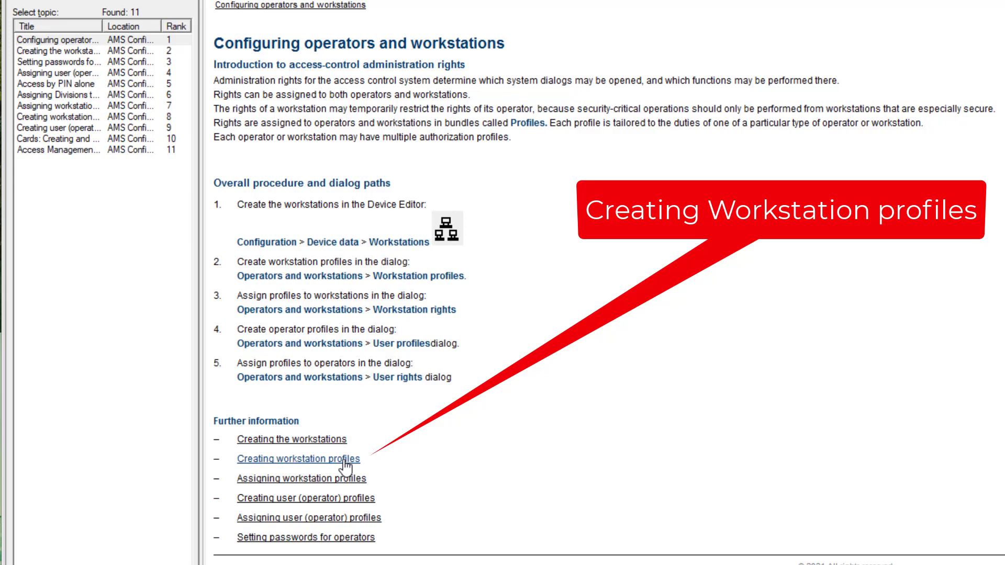
- Read the help topic on creating workstation profiles, including assigning execution rights and user profiles
click(346, 459)
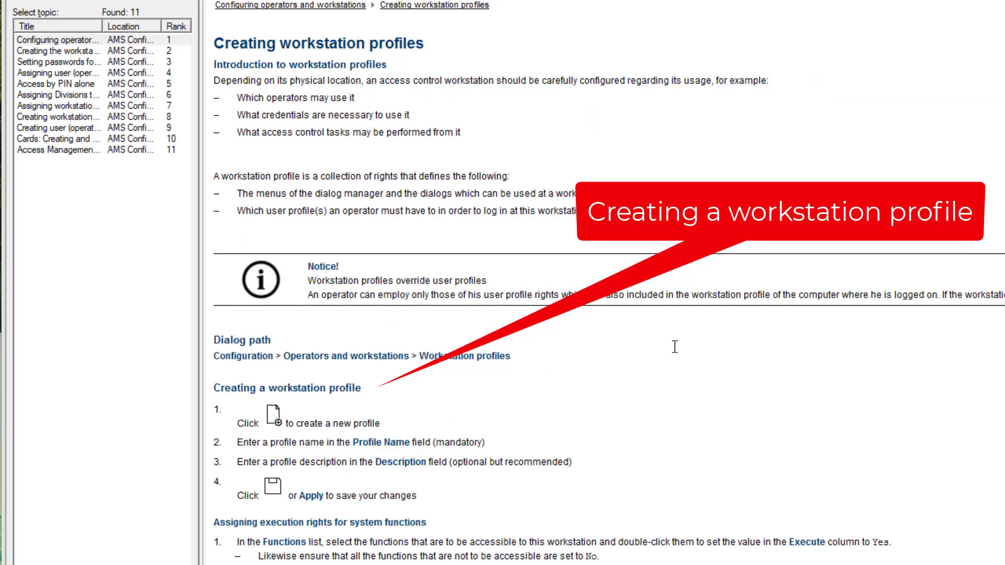
scroll(675, 347, down, 1)
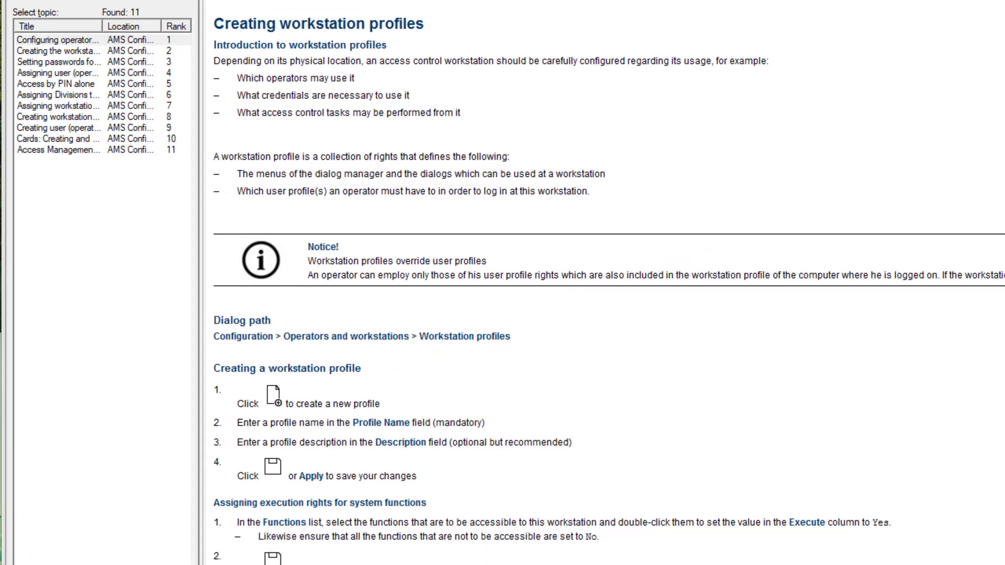
scroll(609, 282, down, 3)
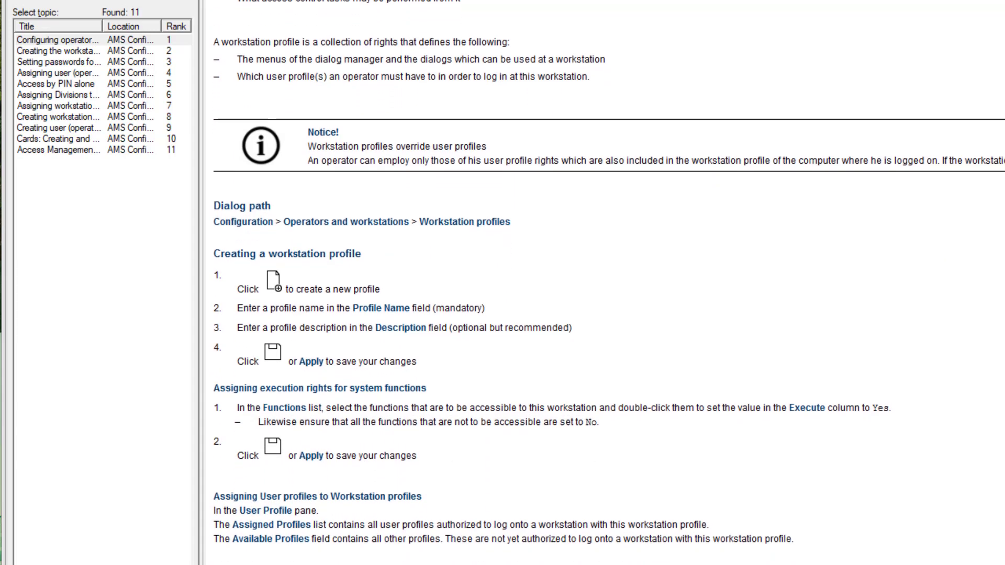
scroll(610, 282, down, 2)
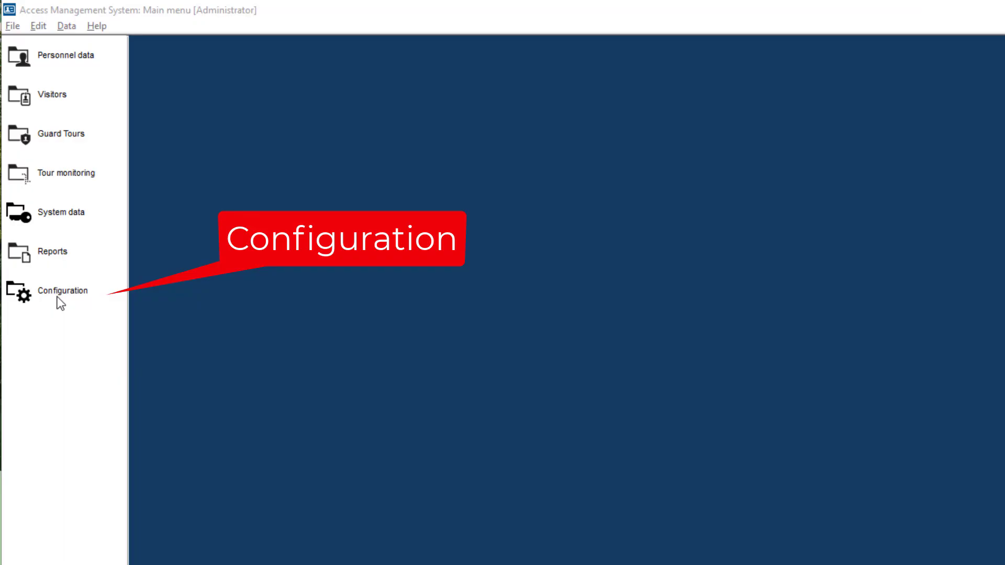
- Check the user profiles assigned to the operator in the user rights of Operators and Workstations
click(58, 299)
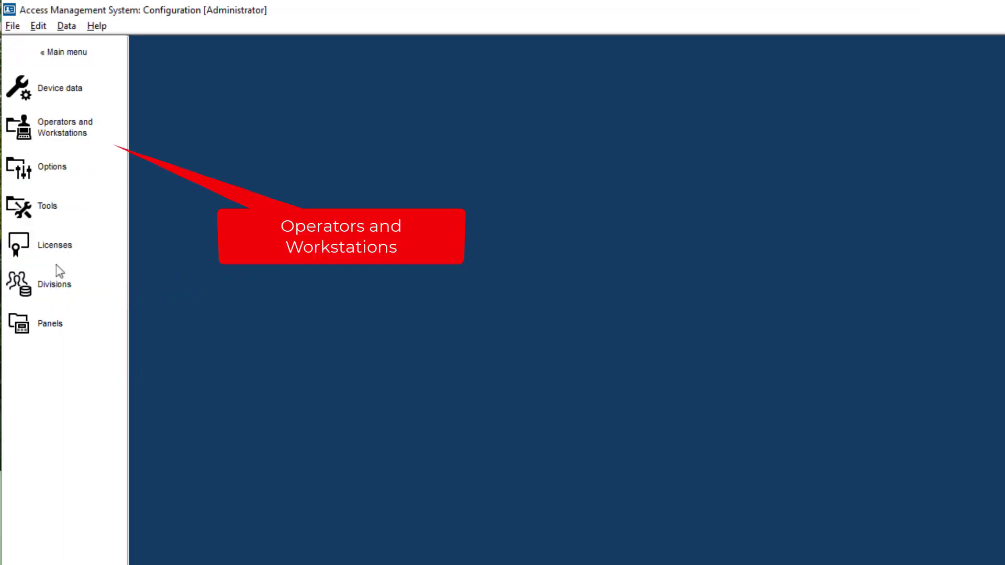
click(51, 120)
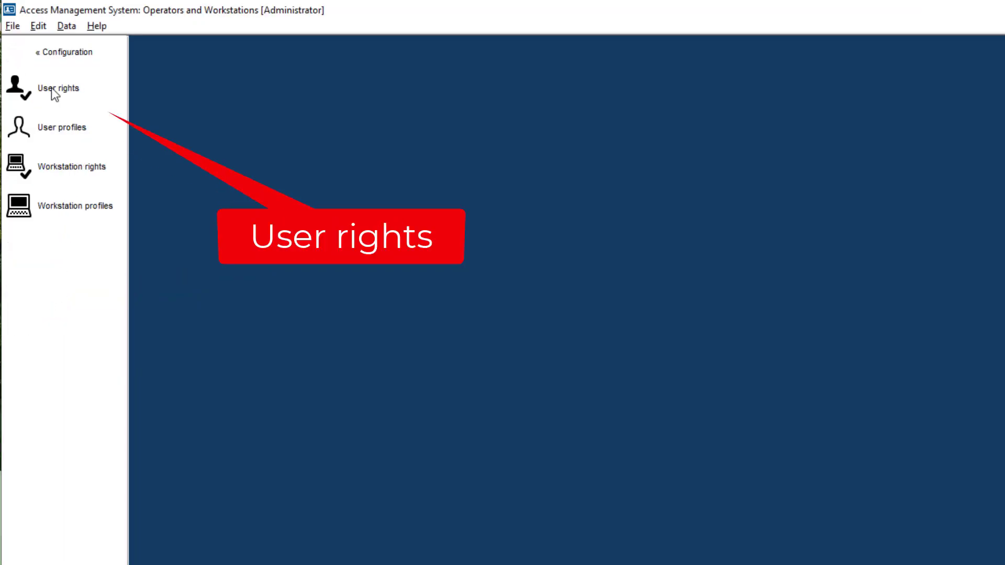
click(52, 88)
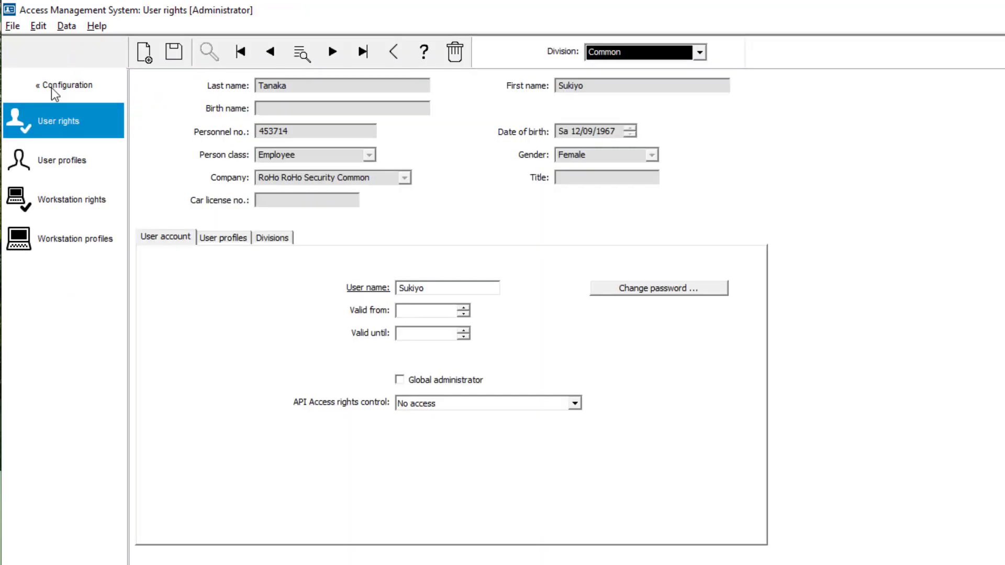
click(215, 240)
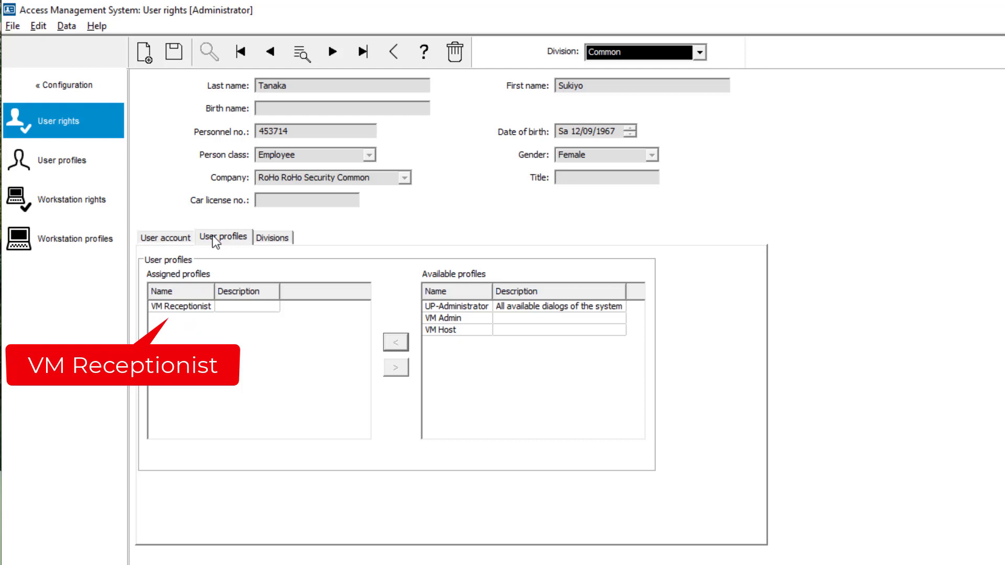
- Create a new user profile named UP-Receptionist
click(80, 170)
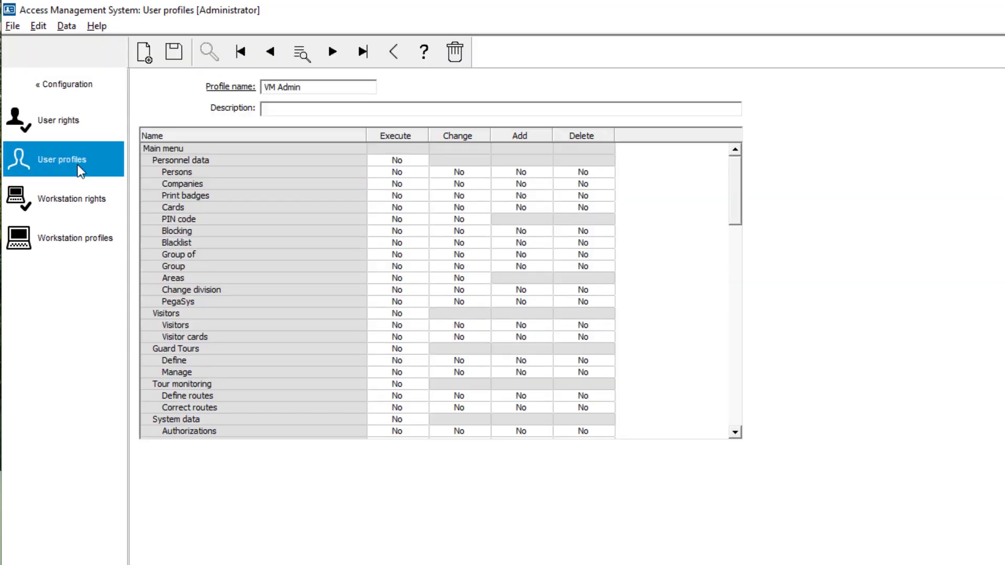
click(147, 54)
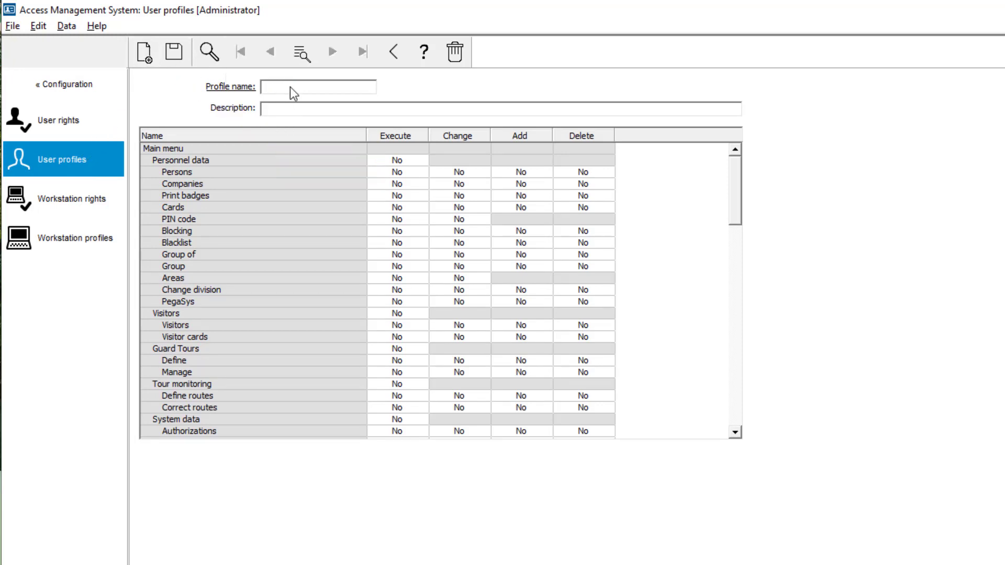
text(UP-Receptionist)
- Grant the user profile Execute rights for Personnel data, and both Execute and Change rights for PIN code
click(404, 161)
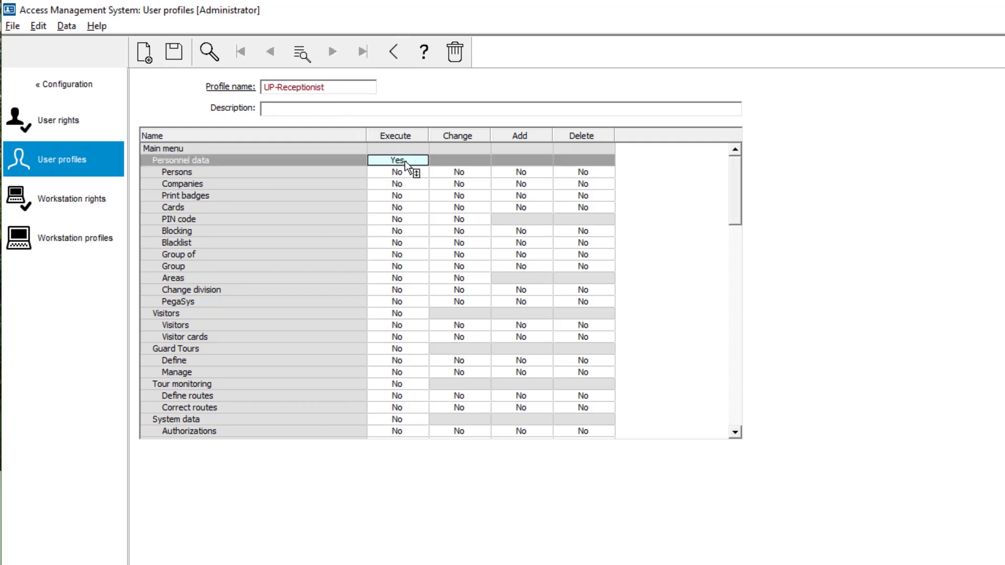
click(401, 220)
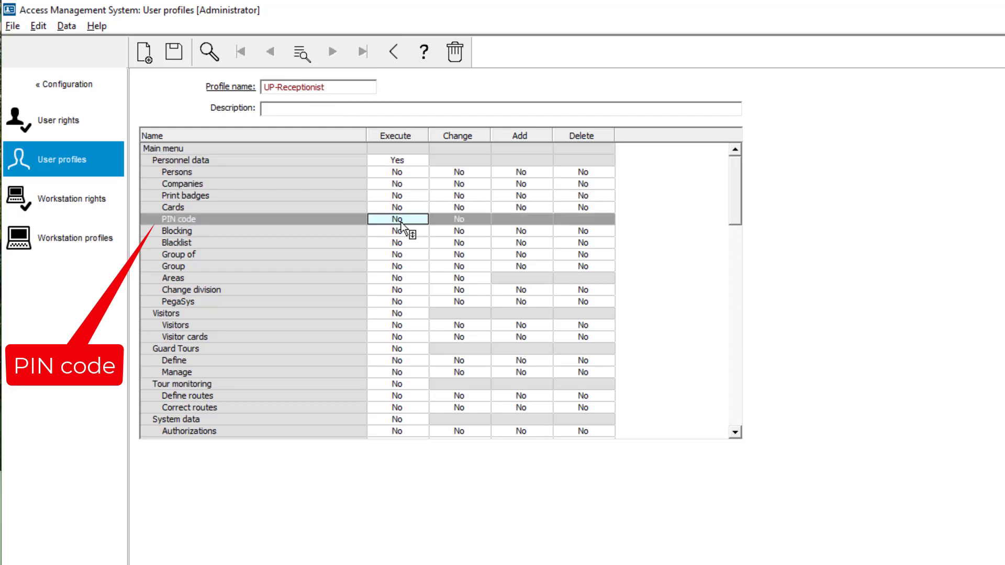
click(478, 218)
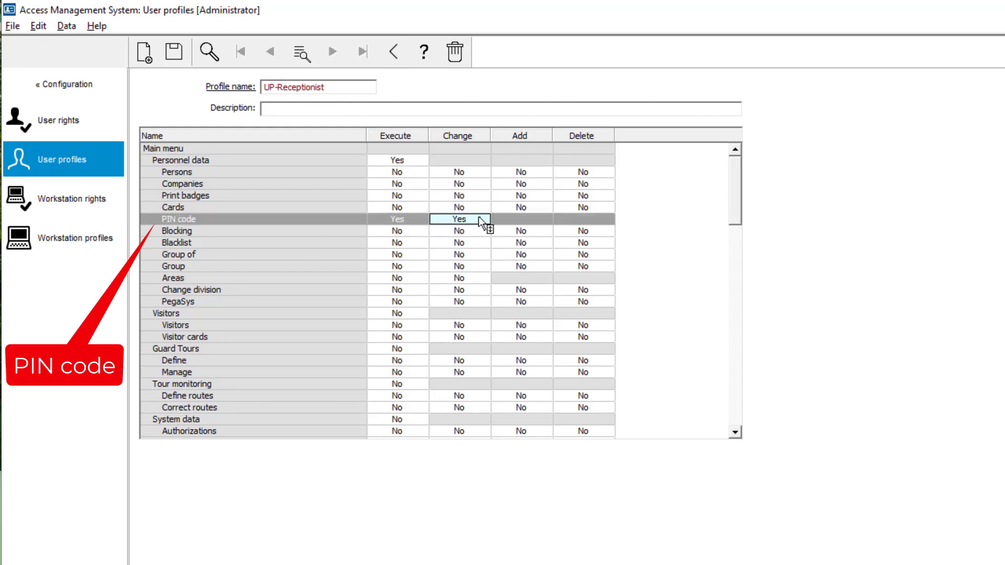
- Grant Execute for the Visitors group, and Execute, Change, Add and Delete rights for its Visitors entry
click(401, 314)
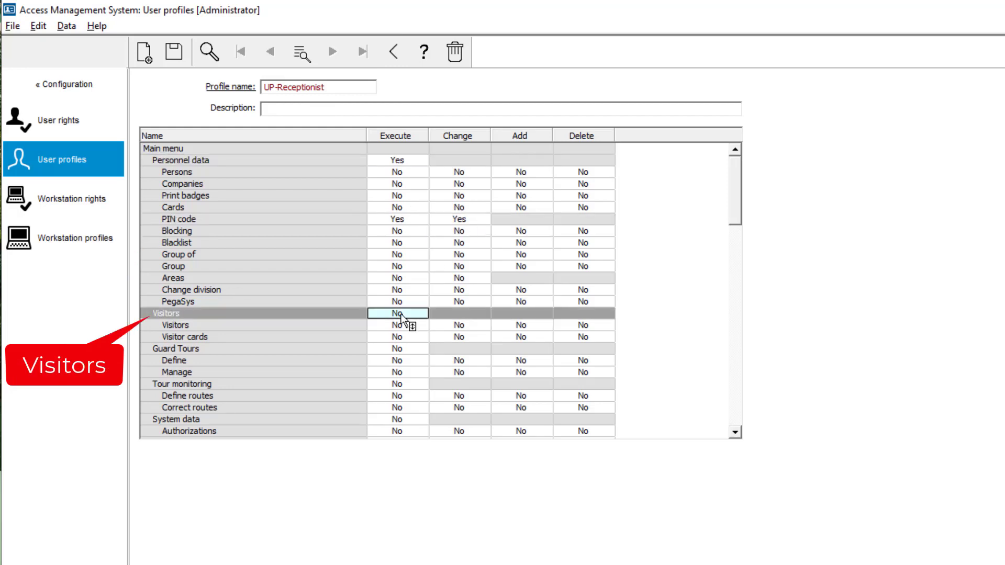
click(410, 326)
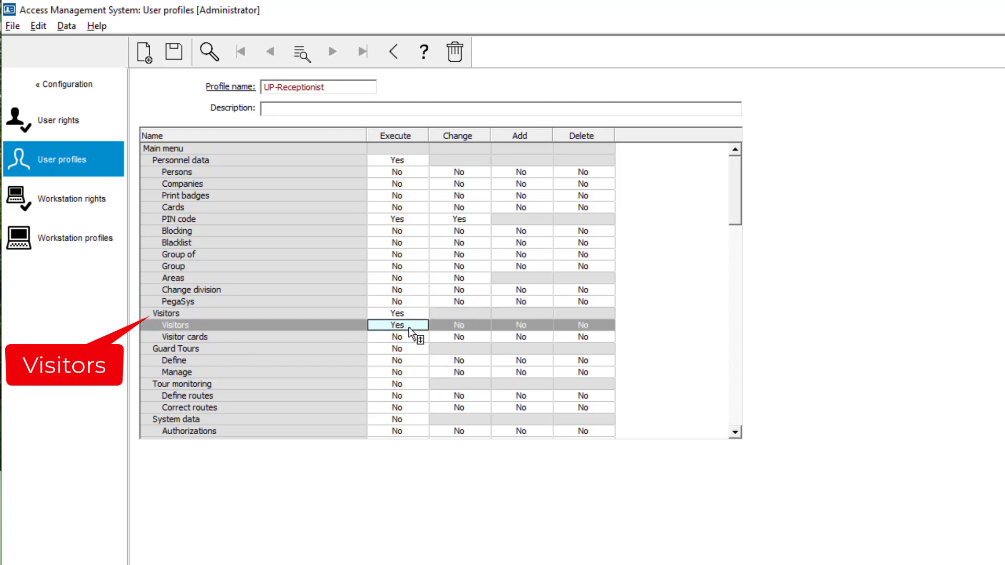
click(460, 326)
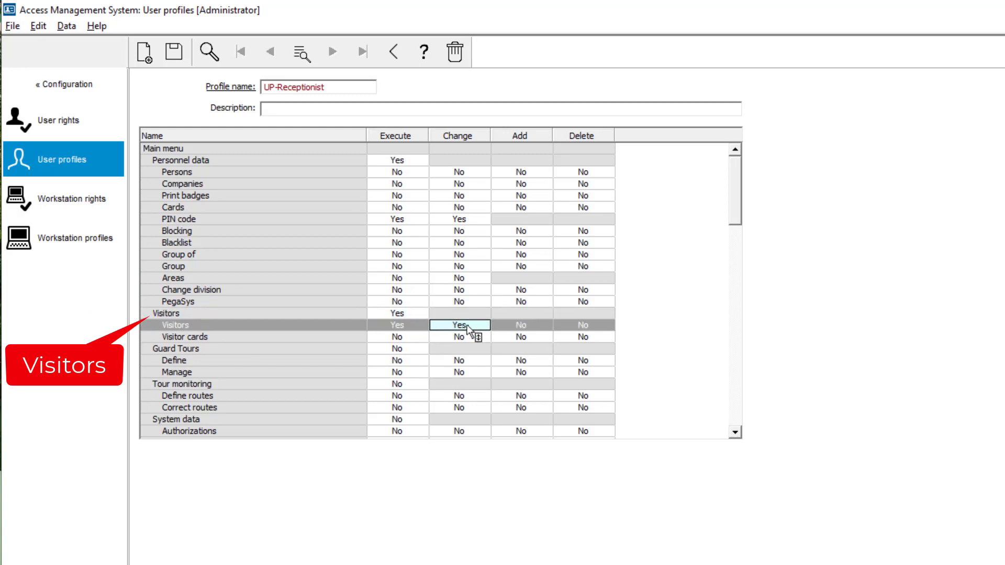
click(507, 325)
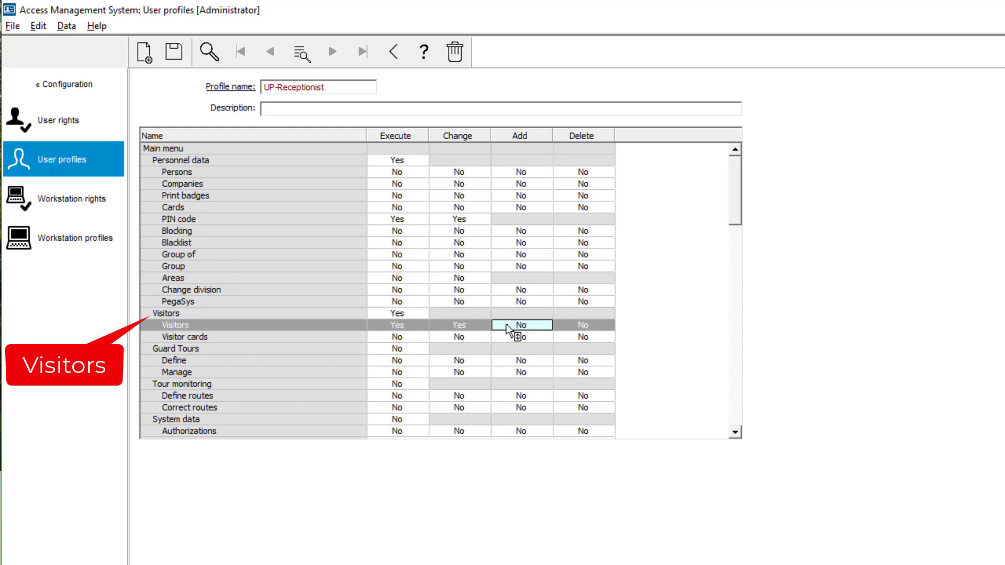
click(576, 327)
- Grant Execute, Change, Add and Delete rights for Visitor cards
click(411, 338)
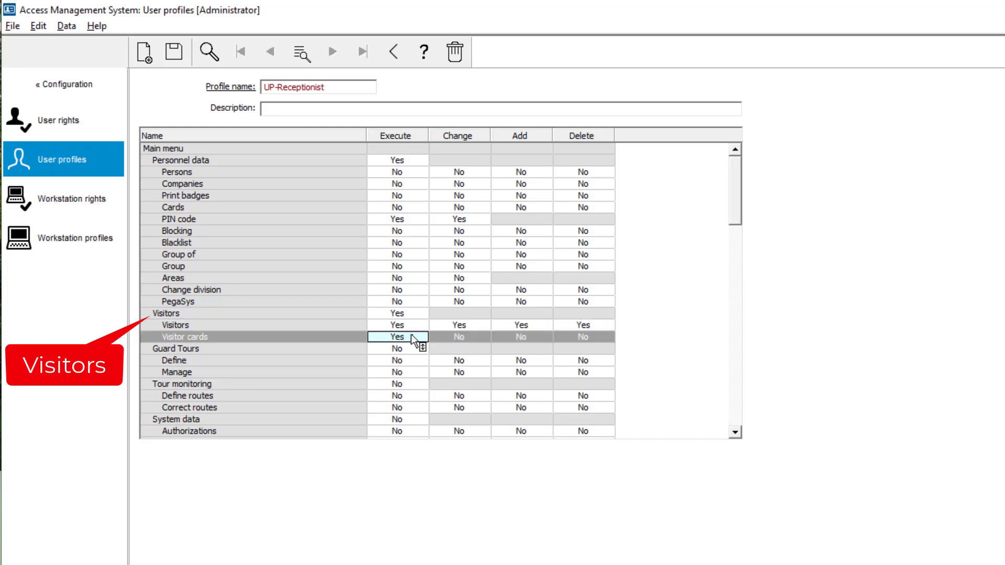
click(455, 339)
click(507, 339)
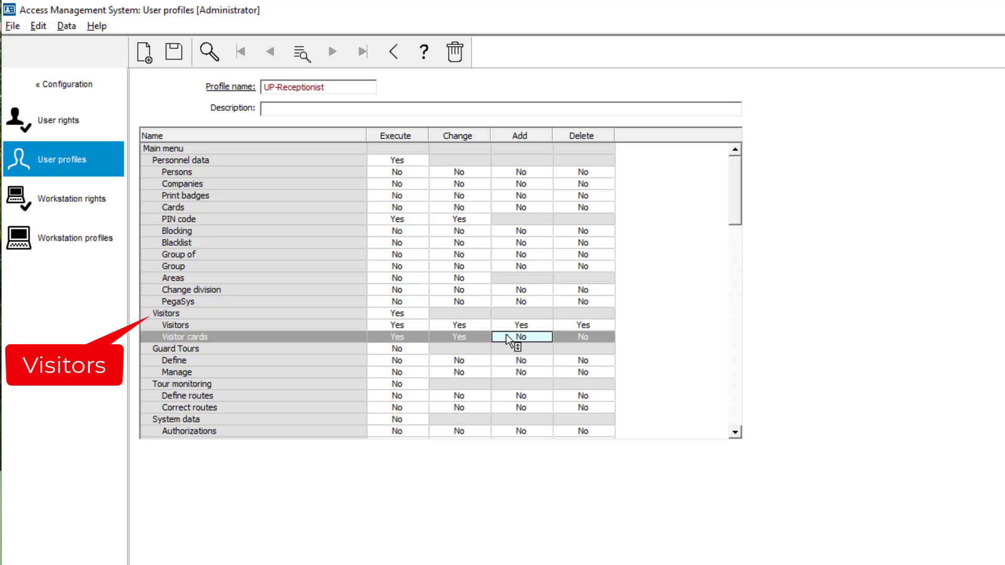
click(507, 339)
click(575, 338)
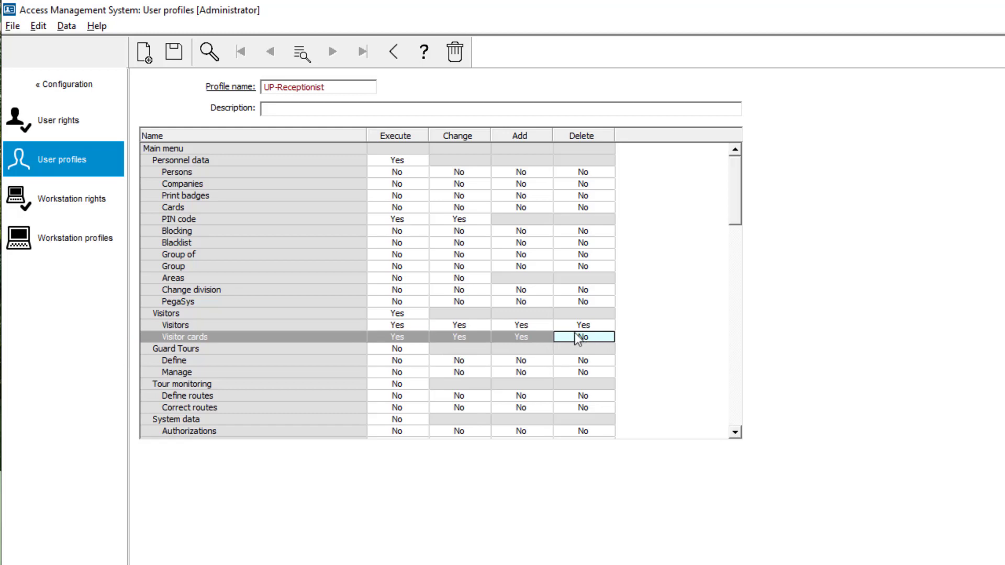
click(591, 340)
- Grant Execute for Access Manager Maps and enable its Swipe ticker special function
drag(735, 215, 724, 435)
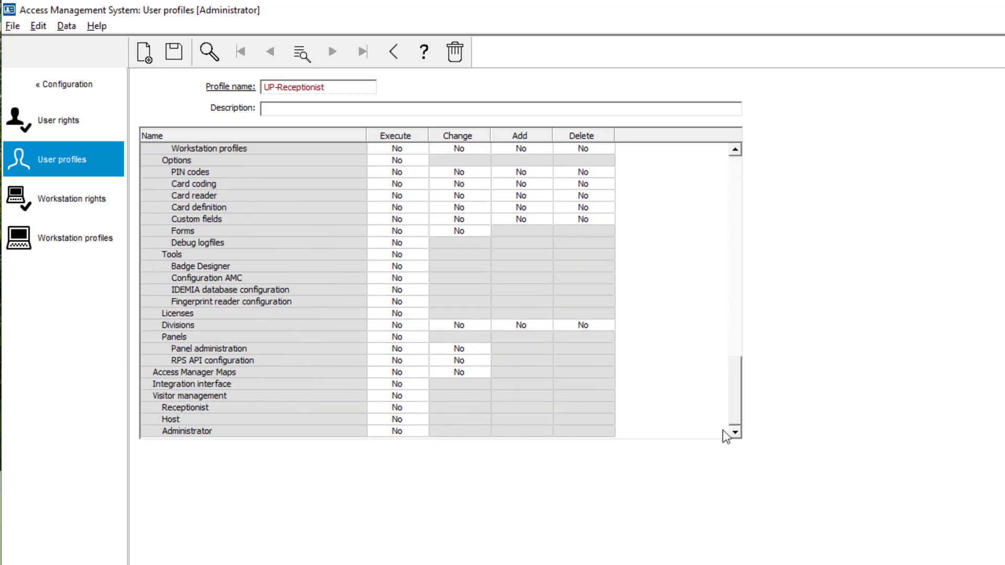
click(393, 375)
click(393, 374)
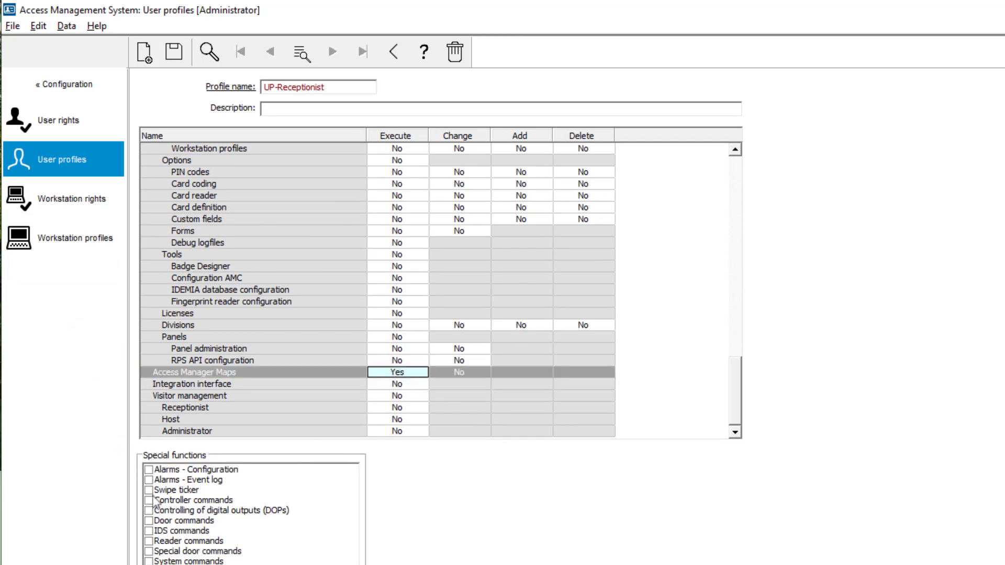
click(166, 491)
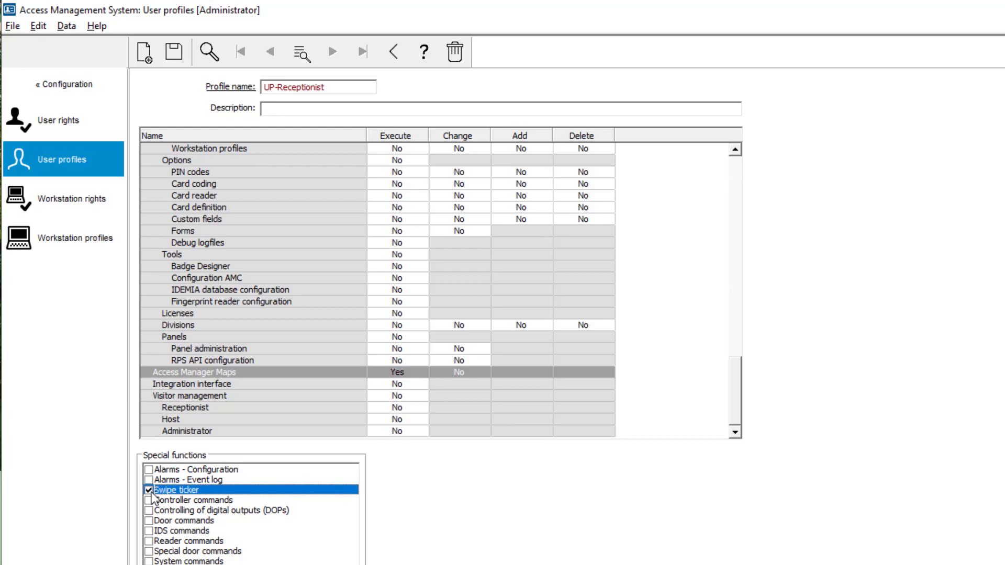
- Grant Execute for the Receptionist entry of Visitor management and save the user profile
click(401, 407)
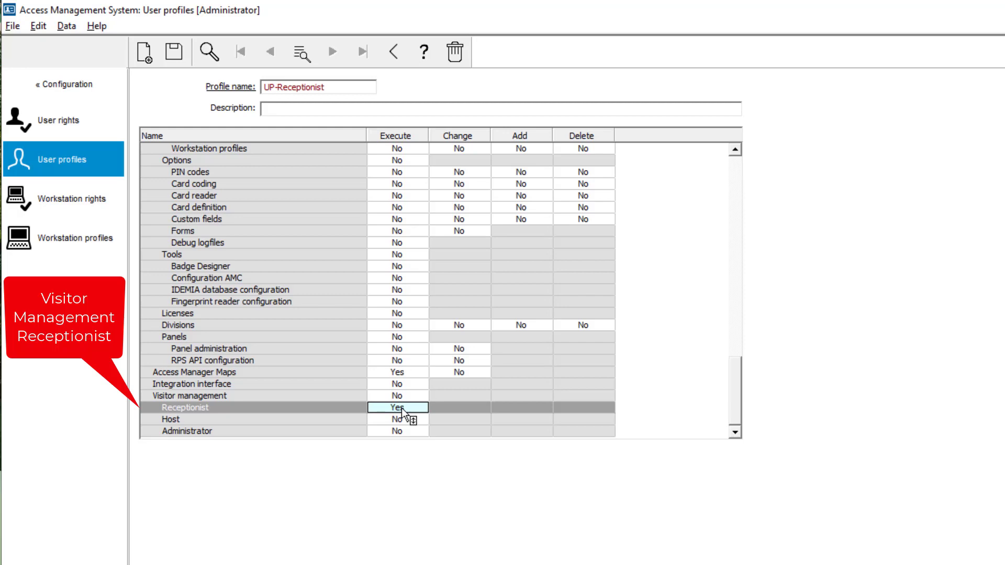
click(178, 55)
- In the operator's user rights, assign the UP-Receptionist profile and remove the VM Receptionist profile
click(76, 120)
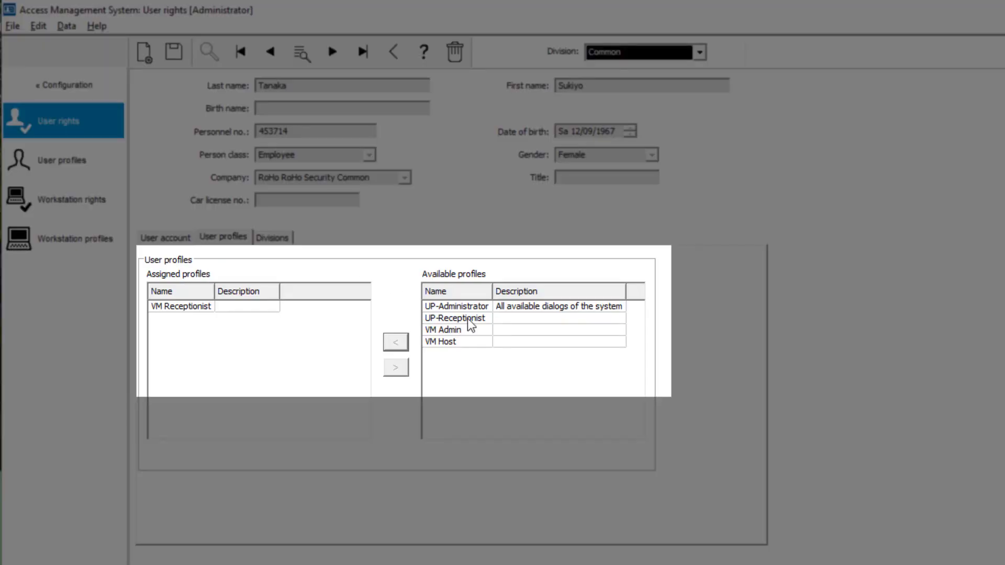
click(469, 320)
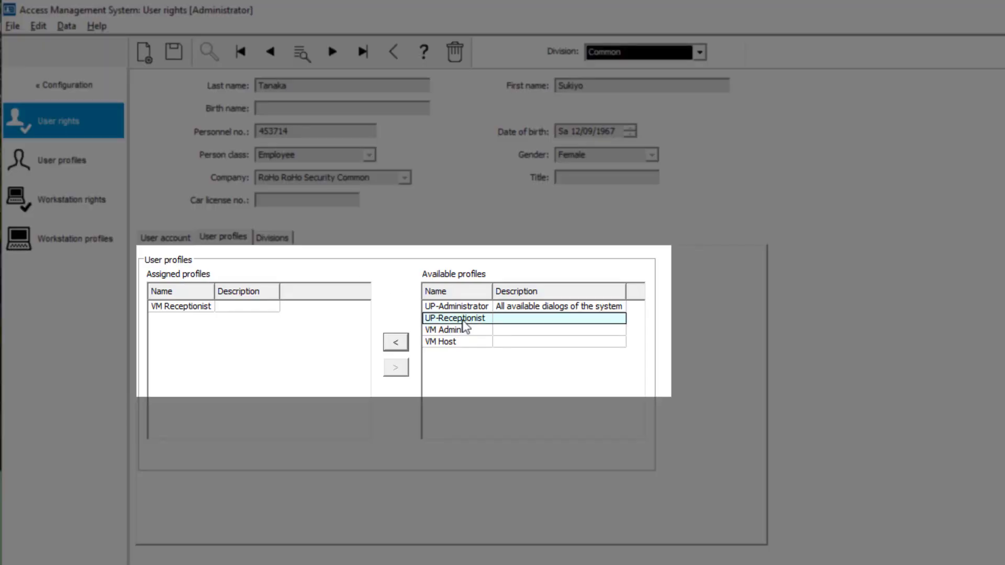
click(403, 342)
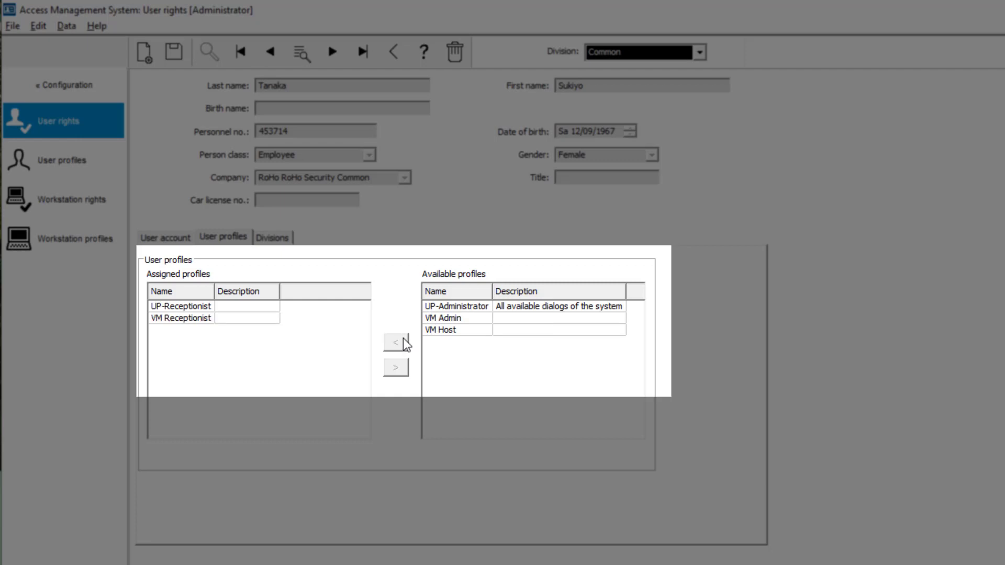
click(186, 319)
click(395, 369)
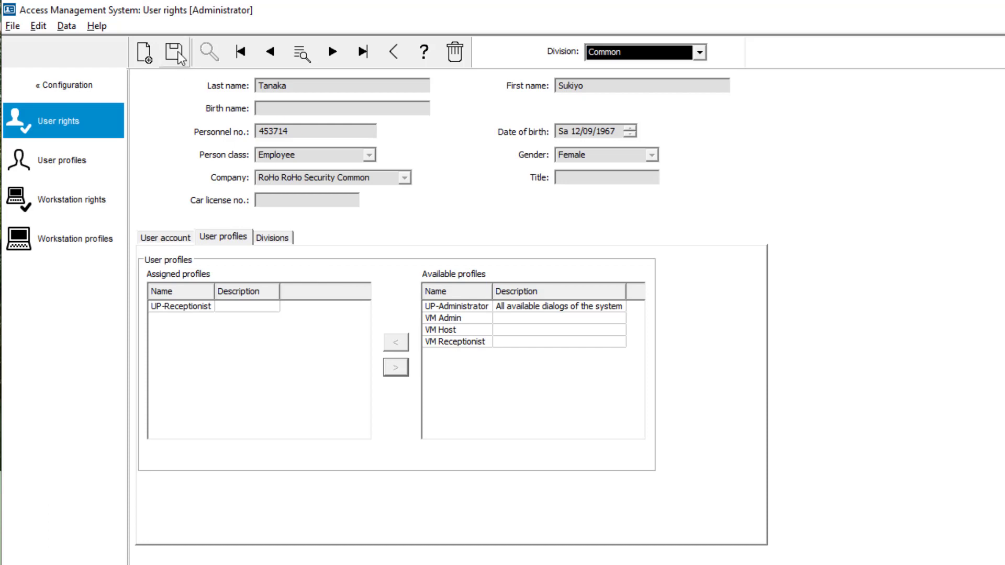
- Create a new workstation profile named WP-Receptionist
click(73, 238)
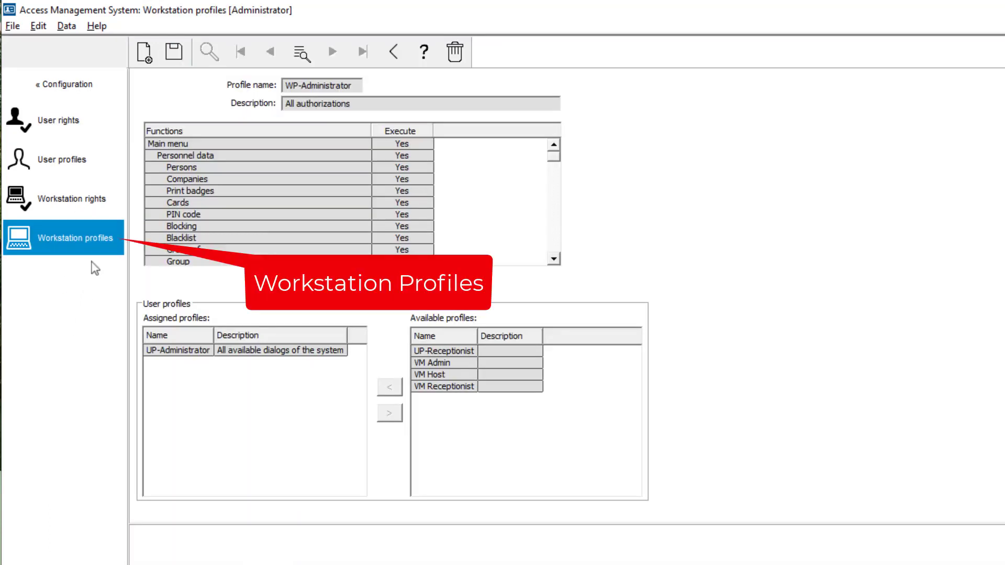
click(147, 52)
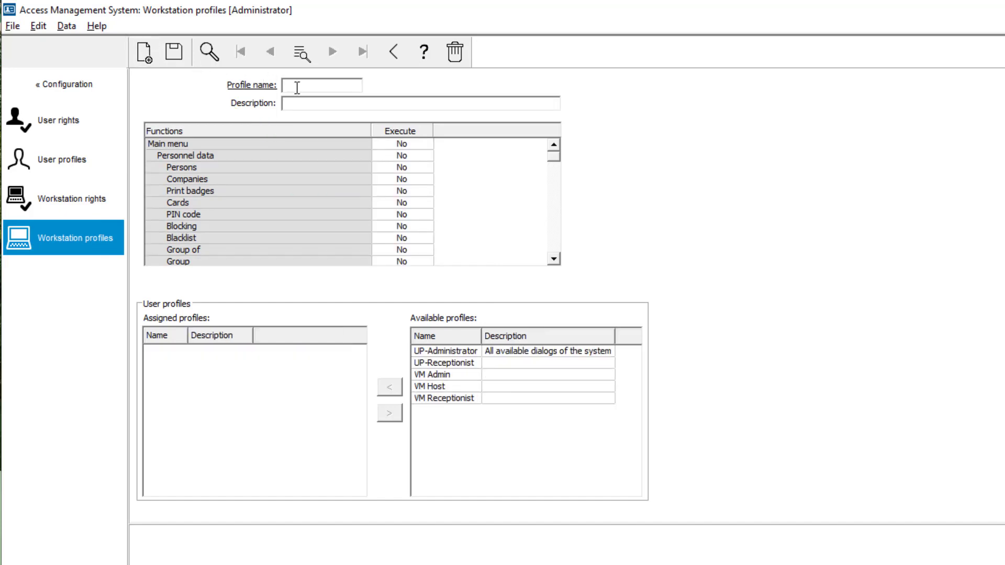
text(WP-Receptionist)
- Grant Execute for Personnel data, PIN code, Visitors with its Visitors and Visitor cards entries, and Access Manager Maps in the workstation profile
click(397, 156)
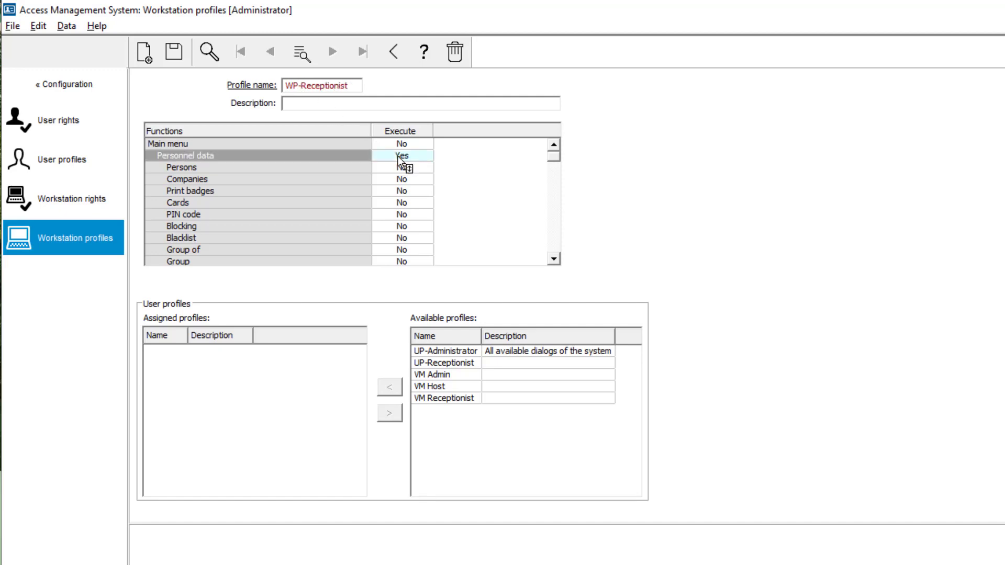
click(404, 214)
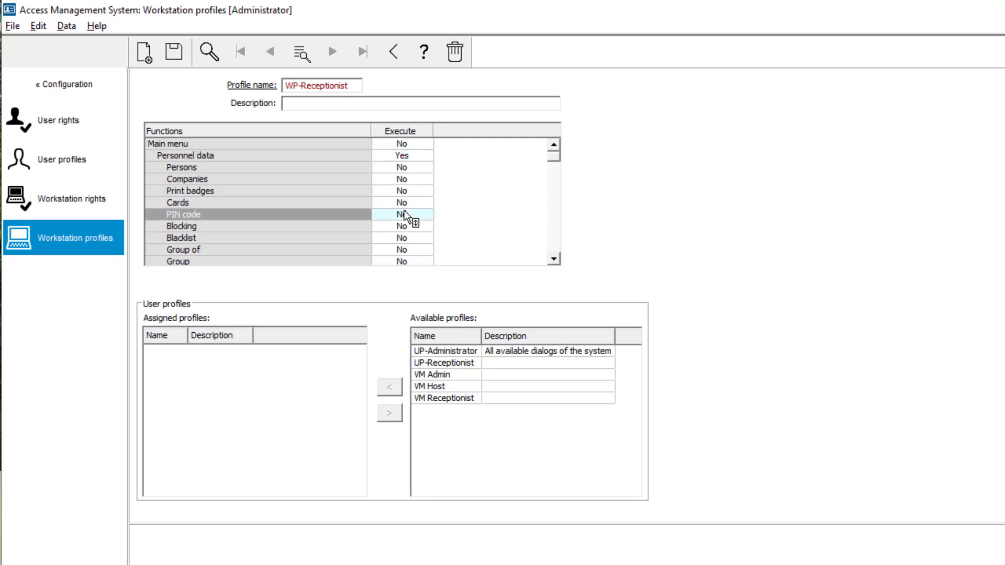
click(553, 259)
click(554, 260)
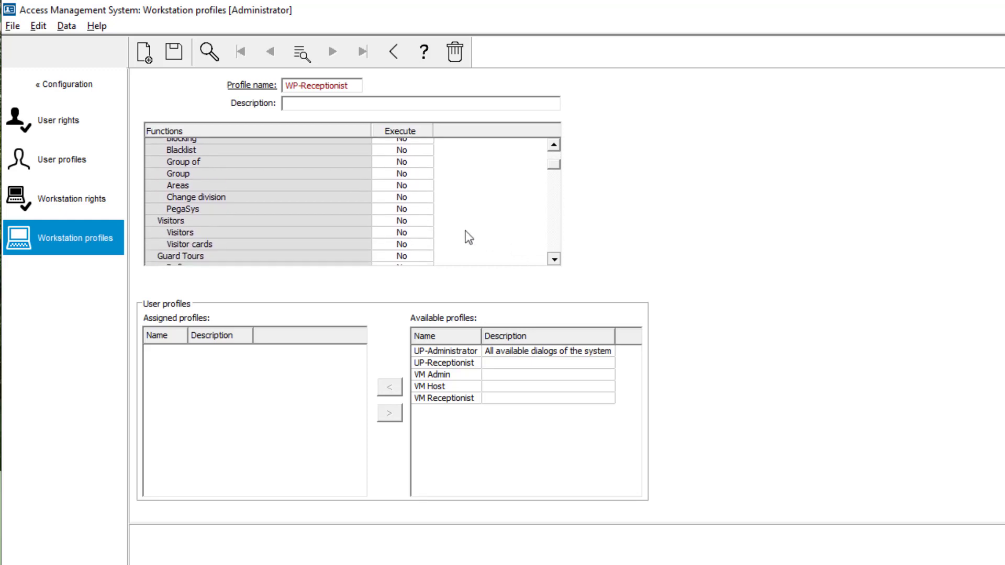
click(411, 215)
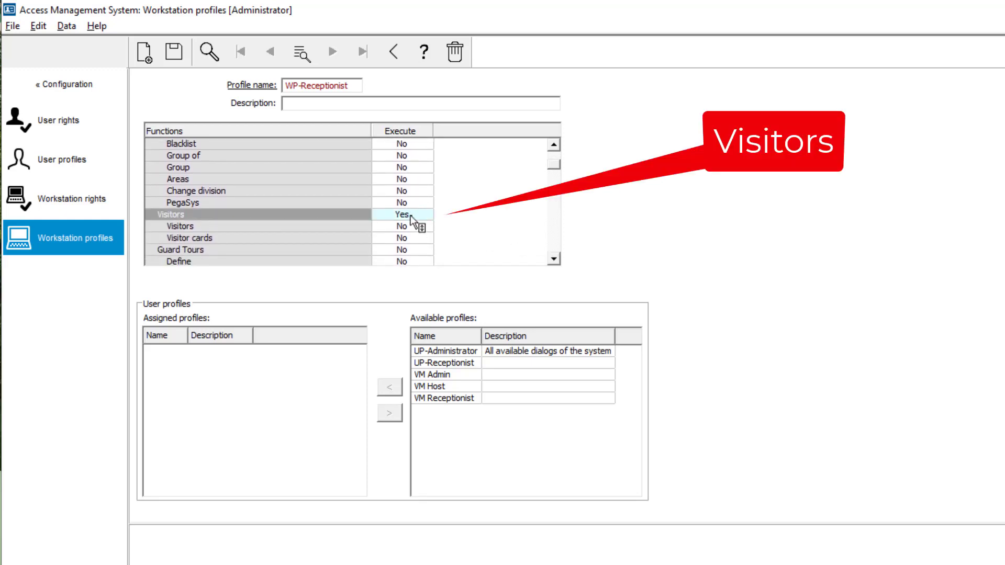
click(411, 226)
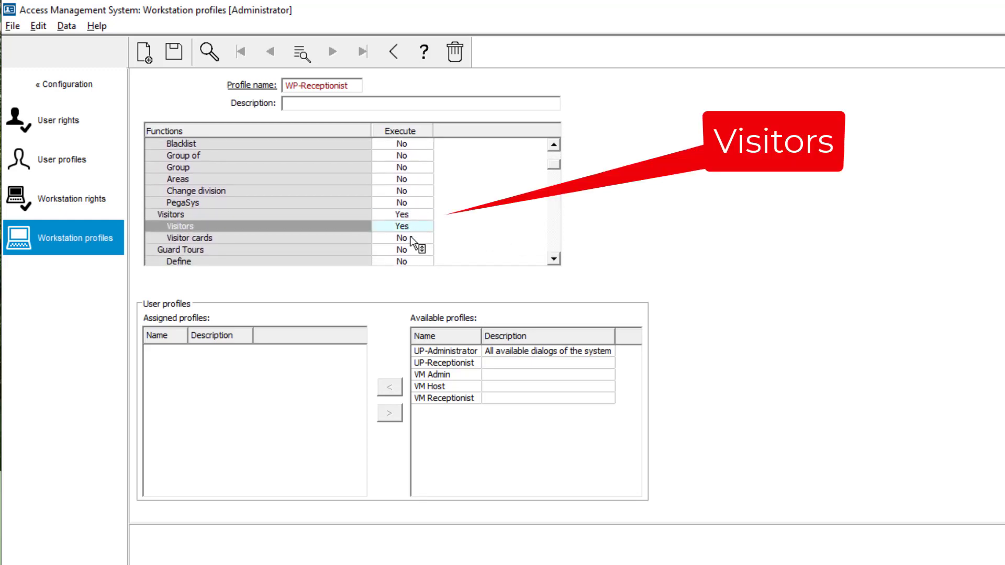
click(412, 238)
drag(553, 168, 557, 259)
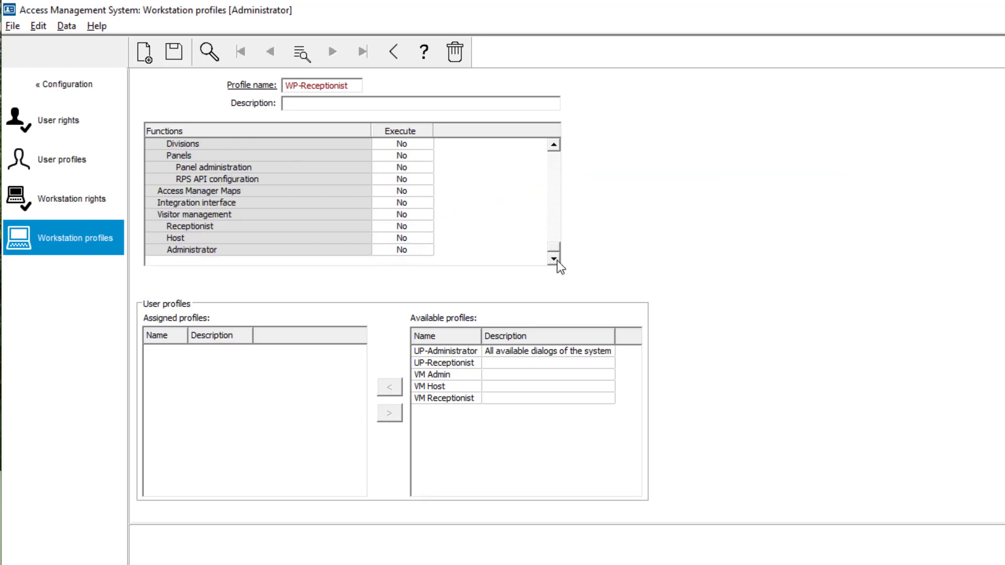
click(397, 195)
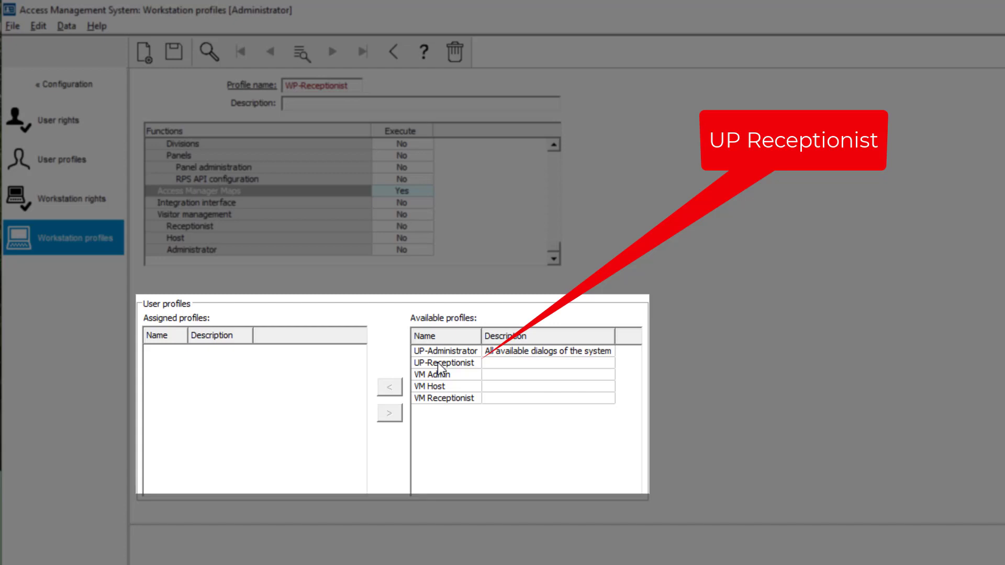
- Assign the UP-Receptionist user profile to the WP-Receptionist workstation profile and save it
click(440, 363)
click(389, 388)
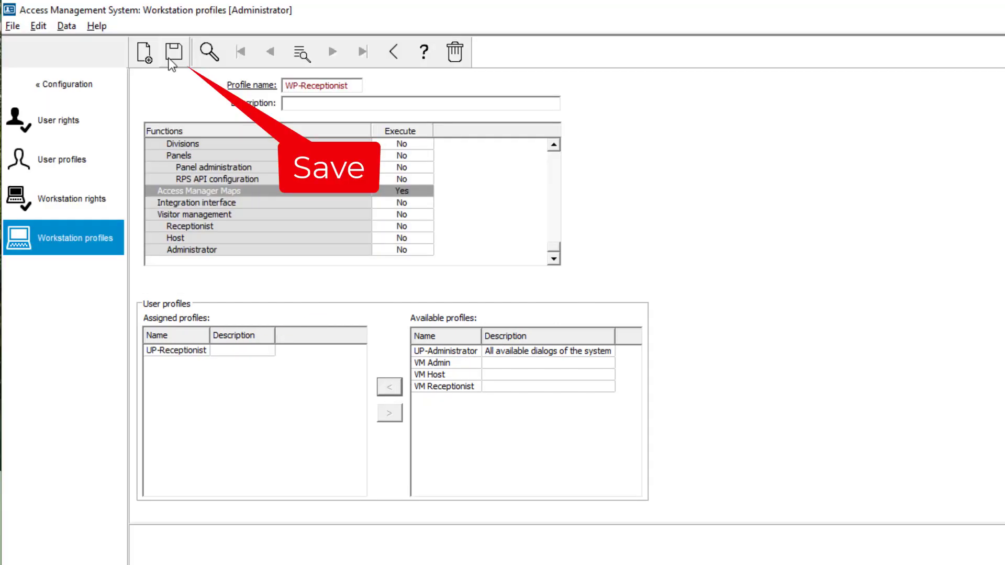
click(169, 61)
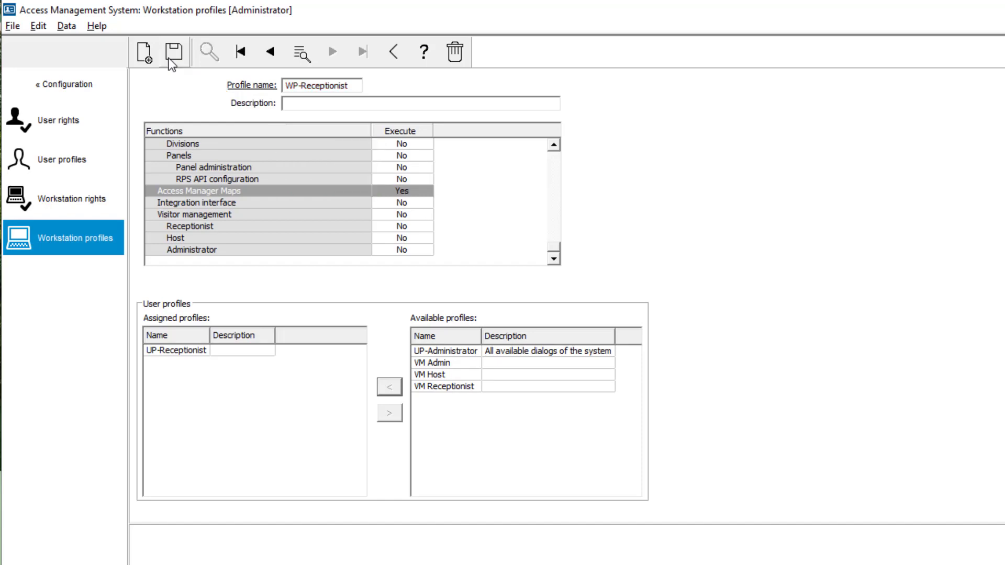
- In the workstation rights, assign the WP-Receptionist profile to workstation EIN-C-0002E
click(48, 204)
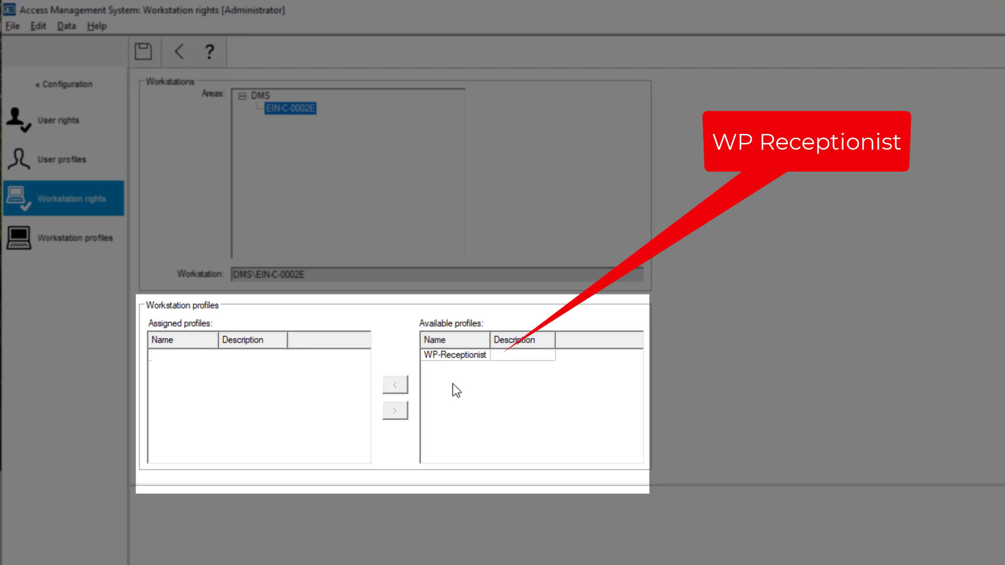
click(455, 357)
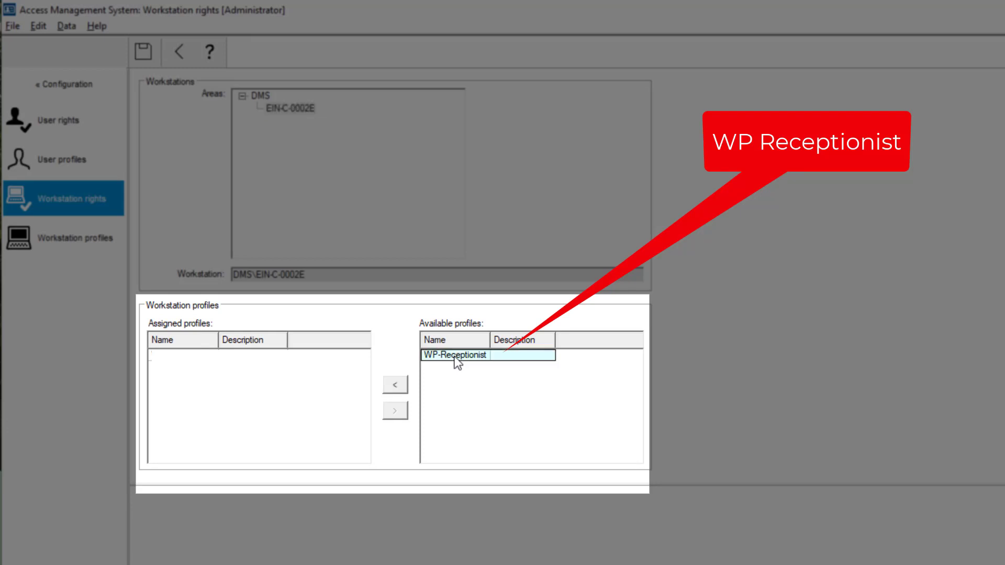
click(403, 385)
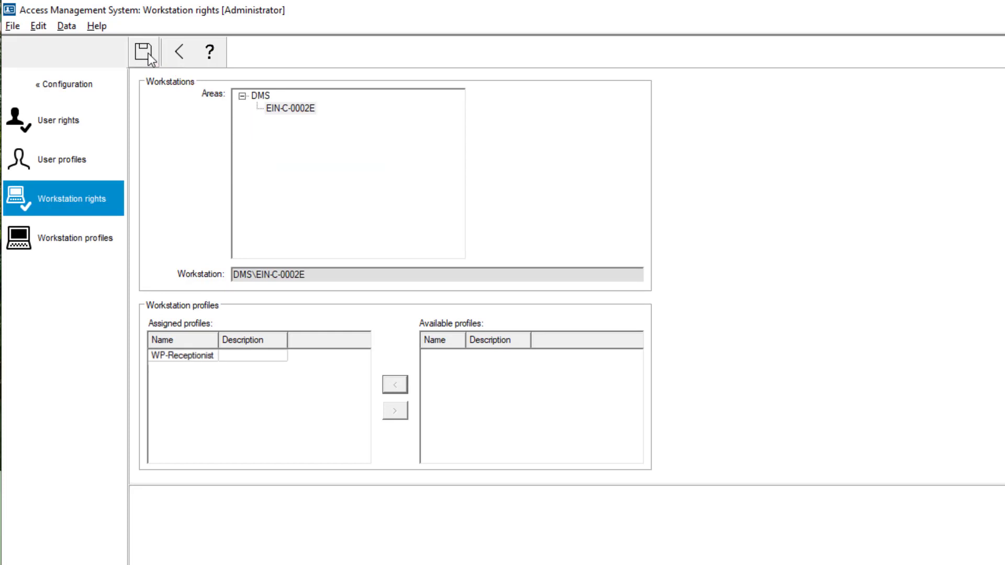
- Log off the administrator and log in with the receptionist operator's user name and password
click(13, 26)
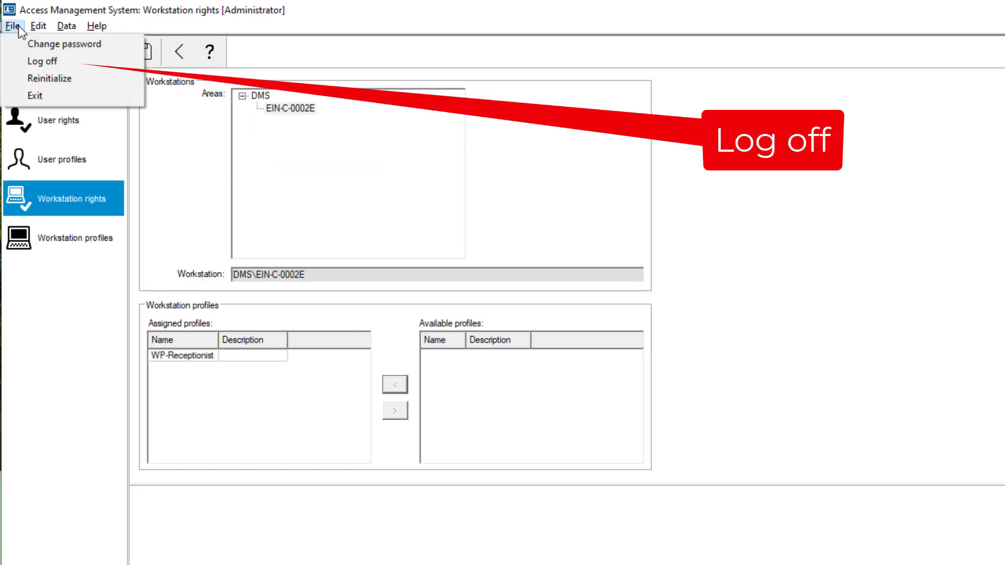
click(42, 60)
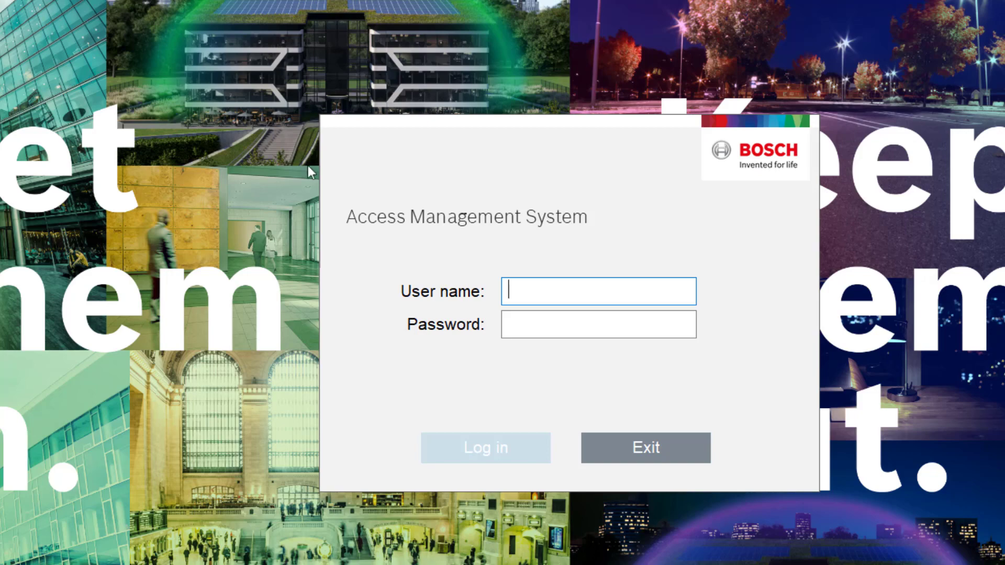
text(Sukiy)
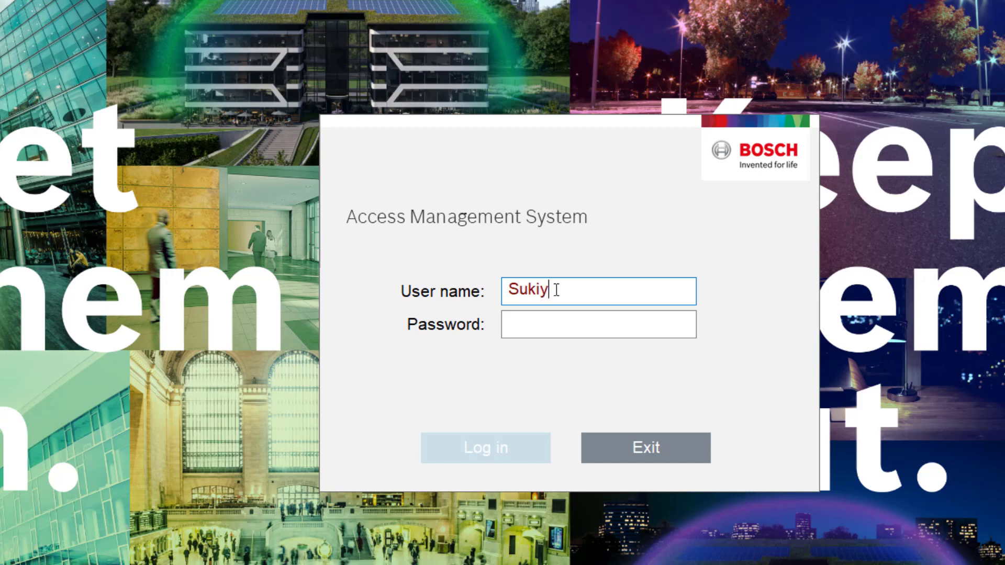
text(d)
key(Tab)
text(•••••••••)
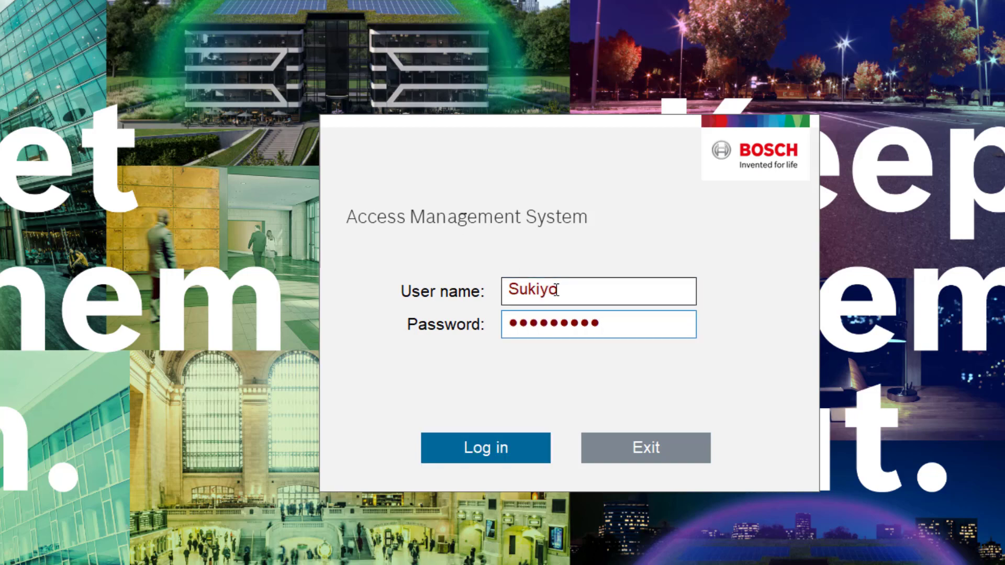
click(500, 453)
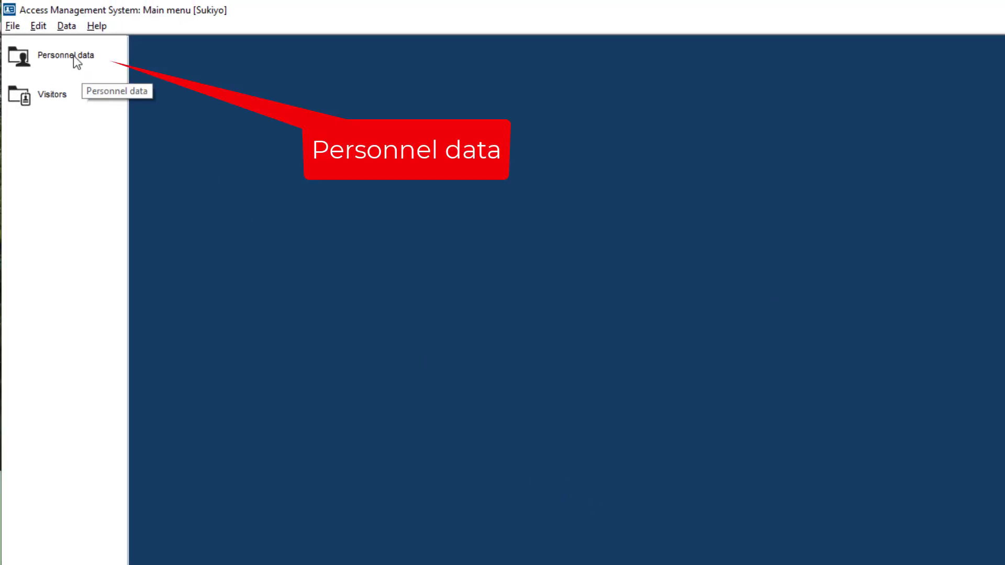
- In the PIN code dialog of the personnel data, search for persons of the class Visitor
click(76, 61)
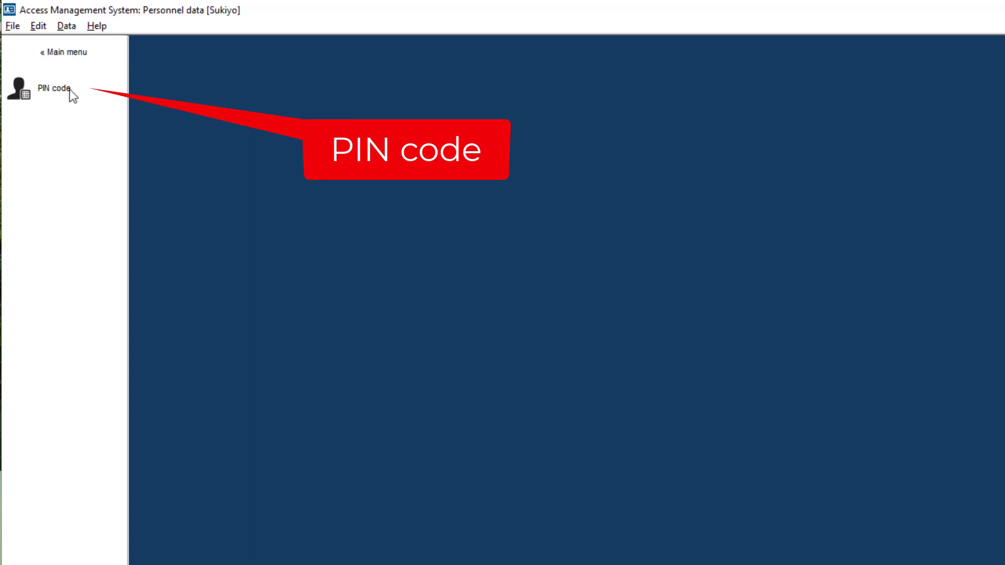
click(71, 90)
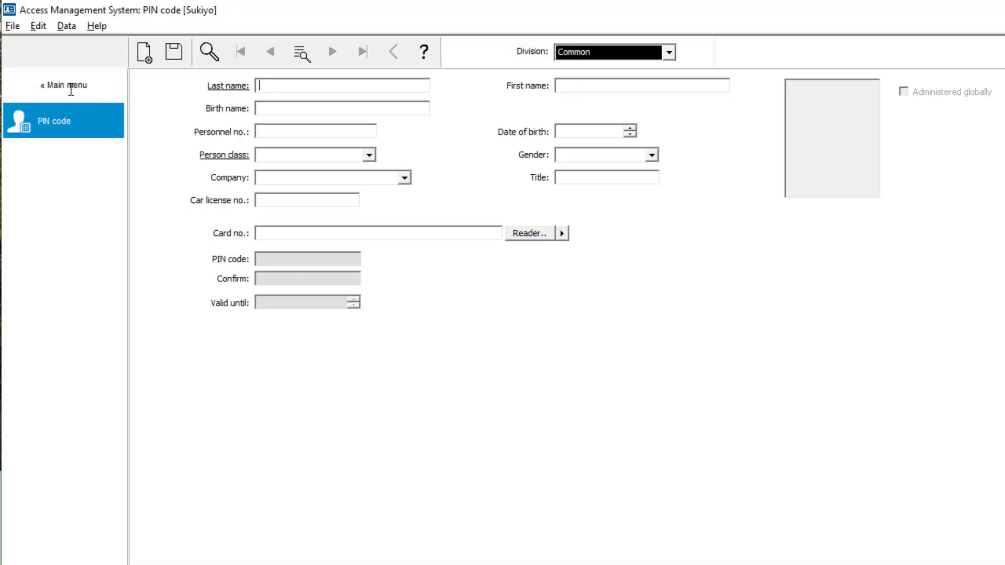
click(373, 155)
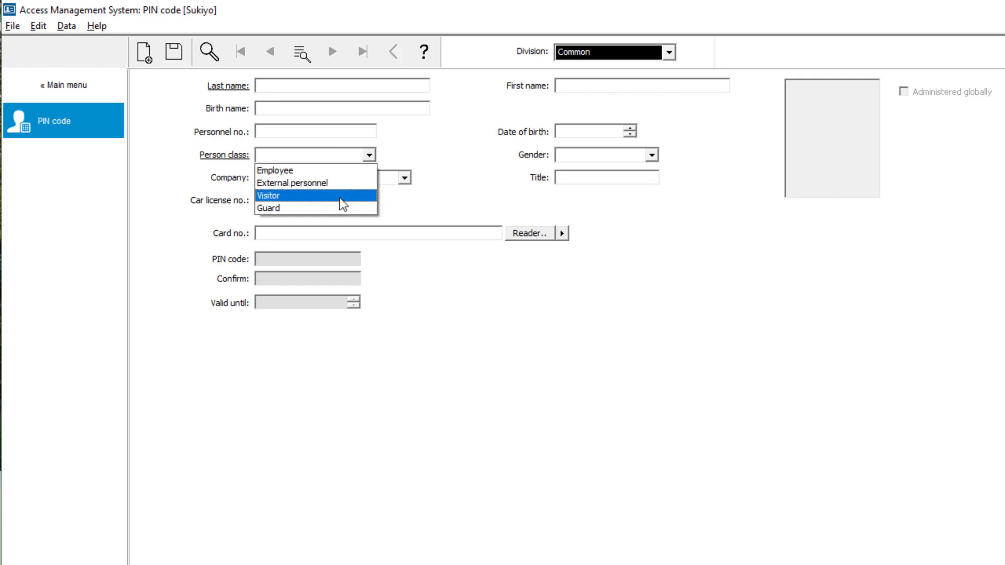
click(339, 197)
click(205, 57)
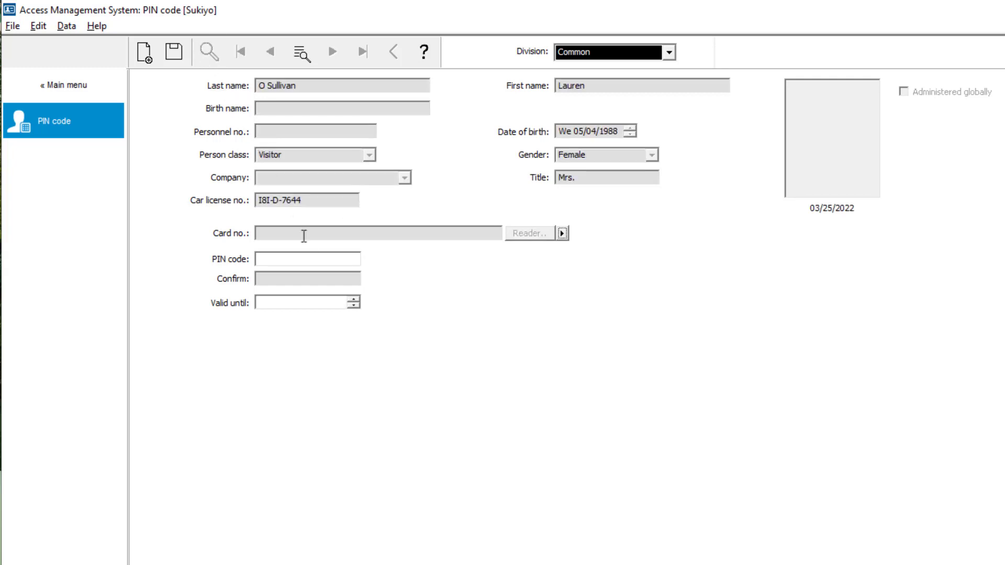
- Enter and confirm the PIN code for the found visitor and save the record
click(314, 258)
text(••••••)
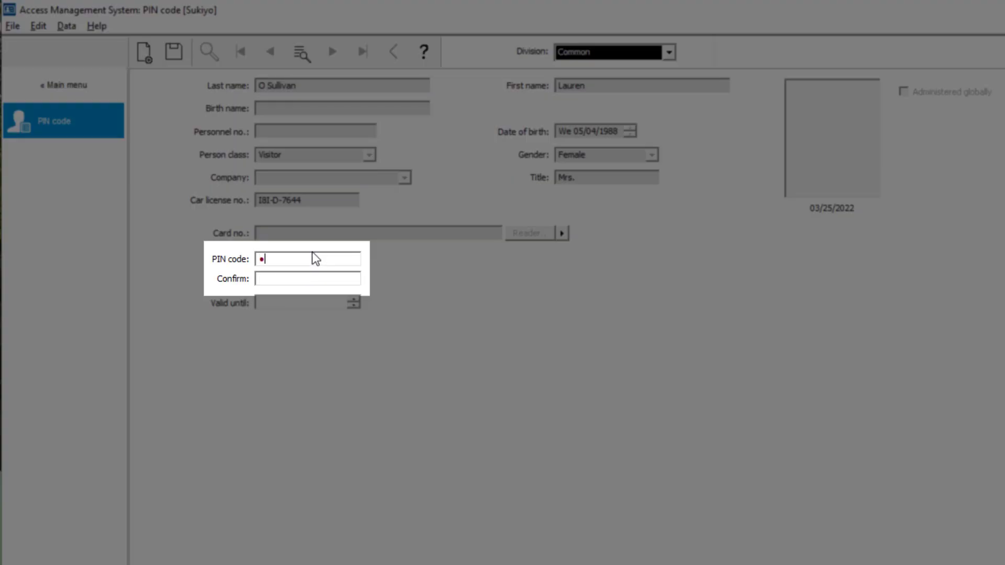
click(280, 281)
text(••••••)
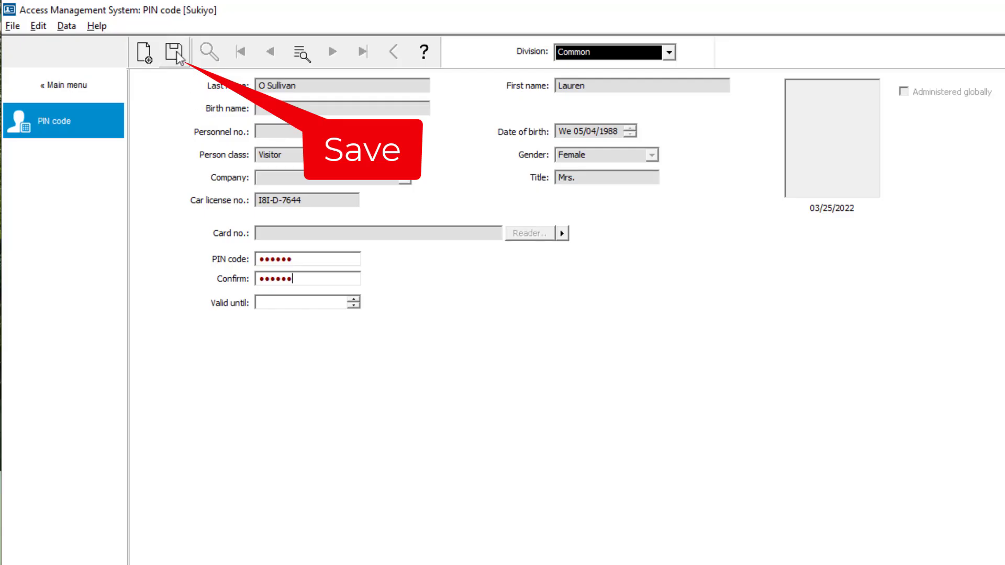
click(175, 52)
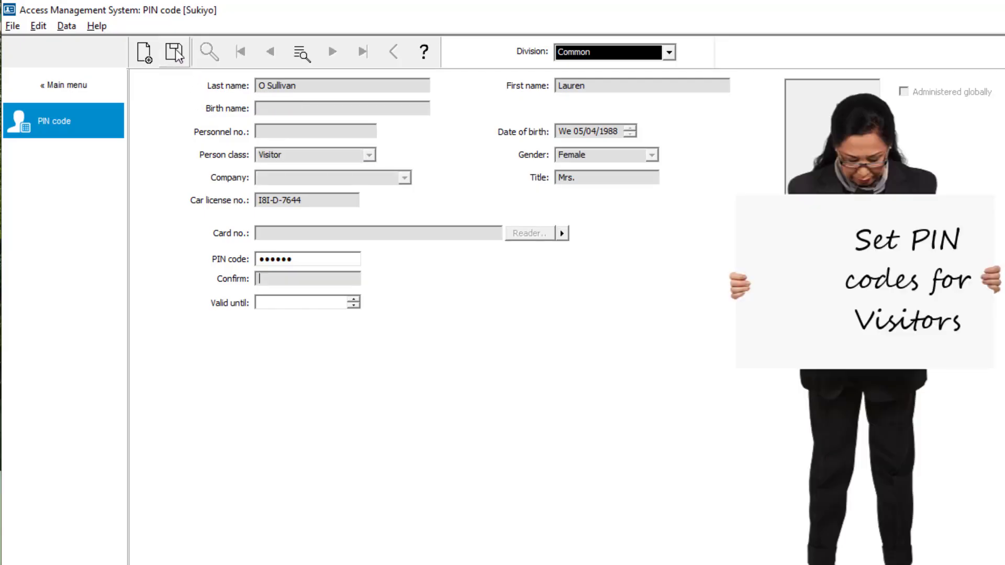
- Register a new card in the visitor cards dialog and show the list of visitor cards
click(77, 87)
click(72, 101)
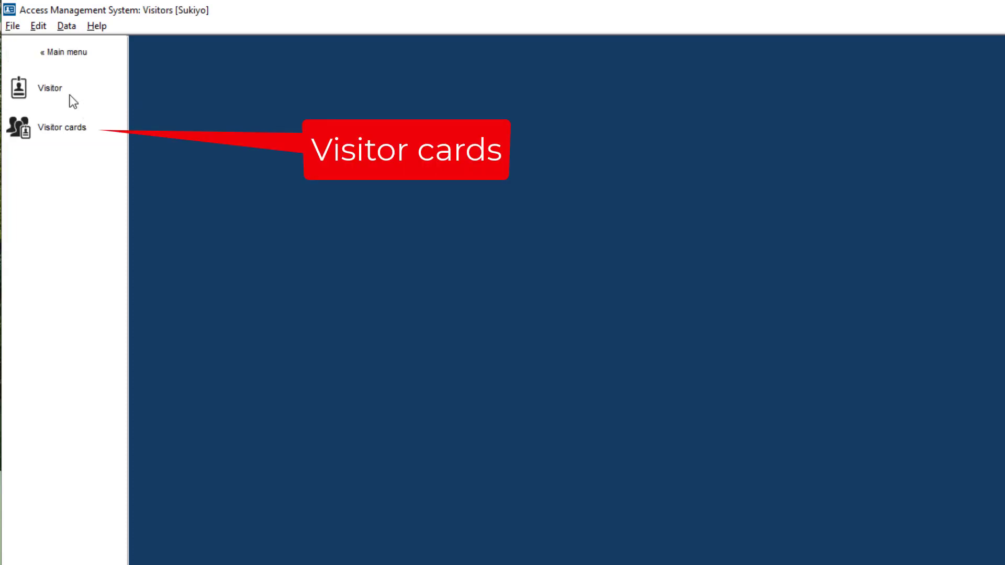
click(73, 129)
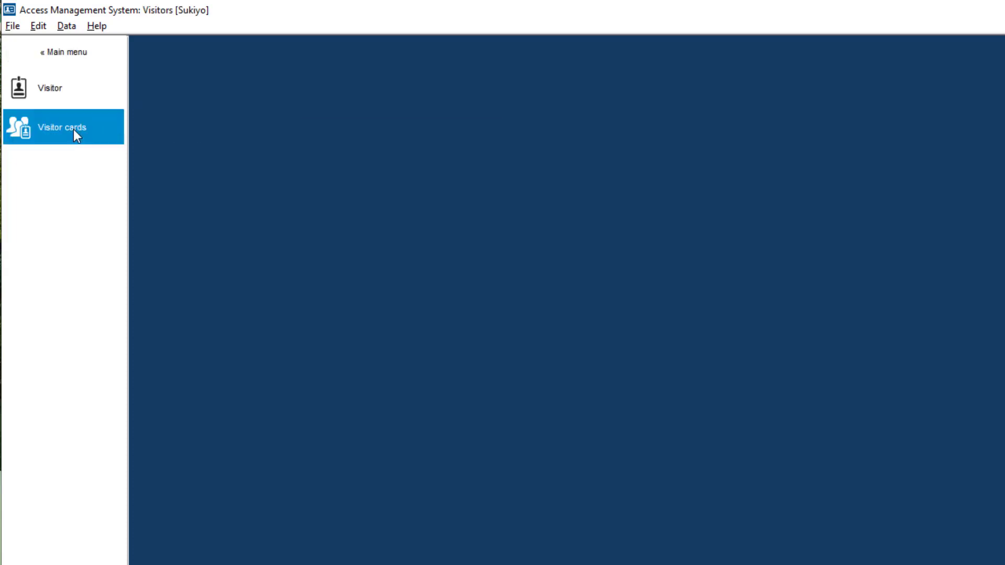
click(196, 105)
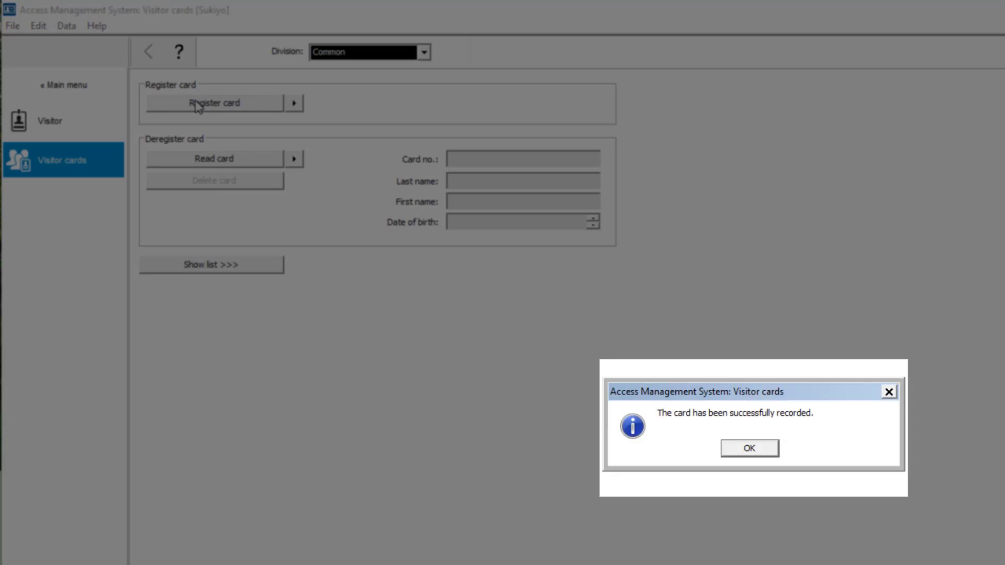
click(754, 454)
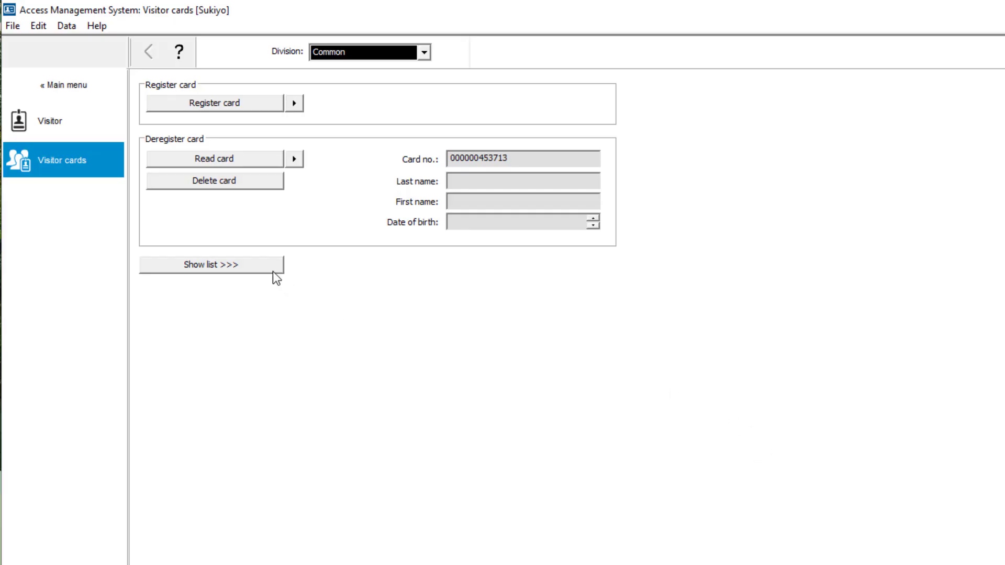
click(261, 269)
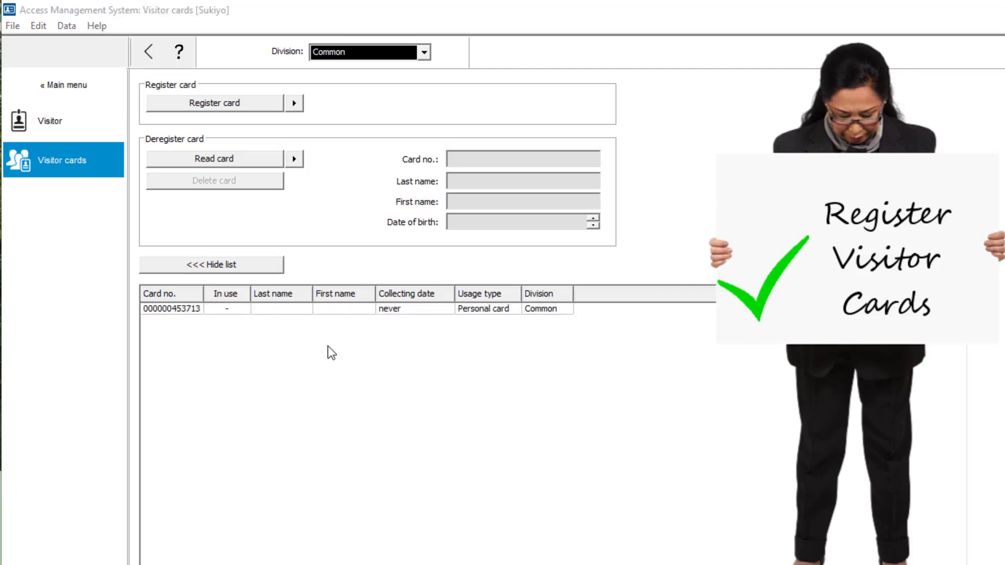
- Look up the visitor's record, read a card for it with the reader, and reopen the visitor cards
click(90, 126)
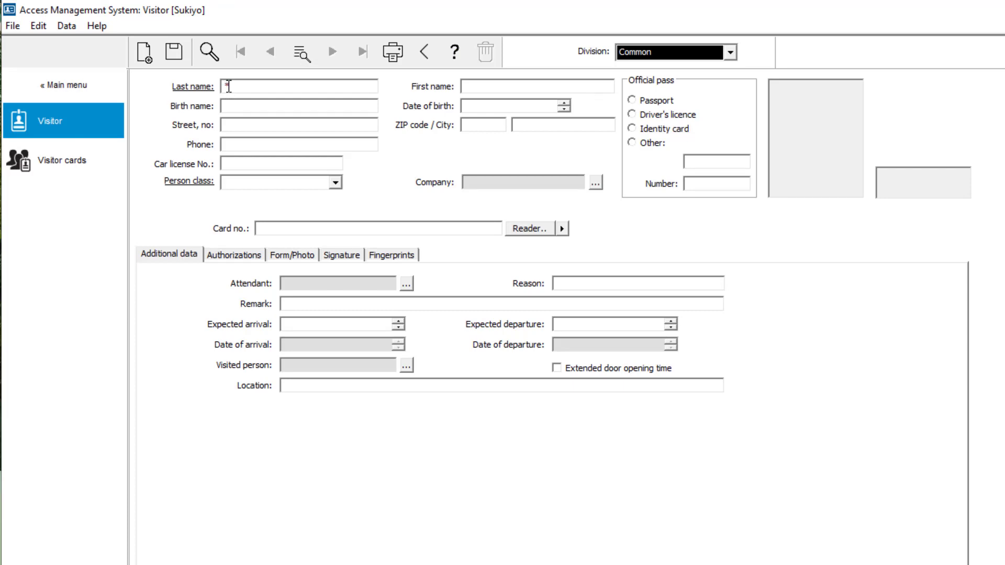
click(201, 54)
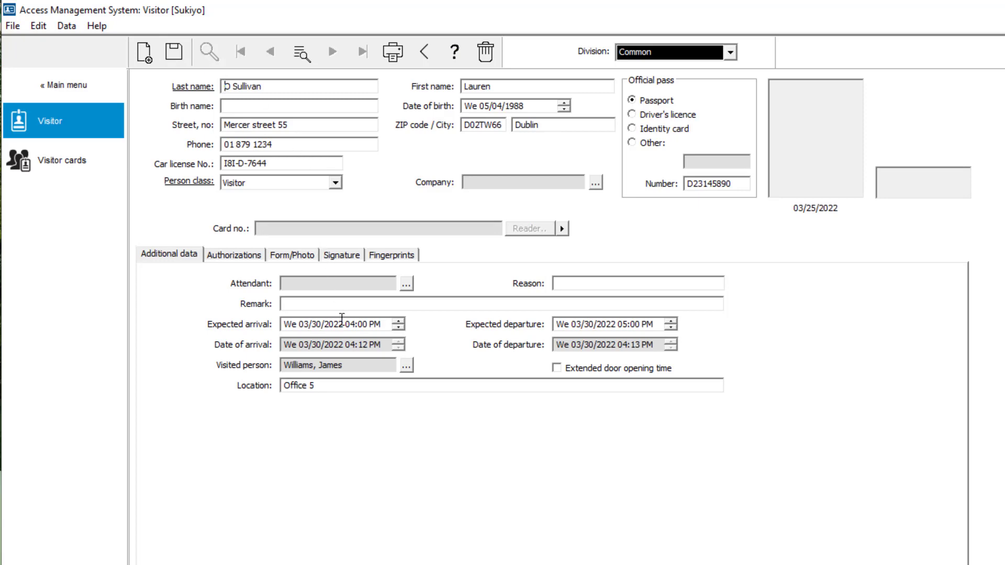
click(562, 228)
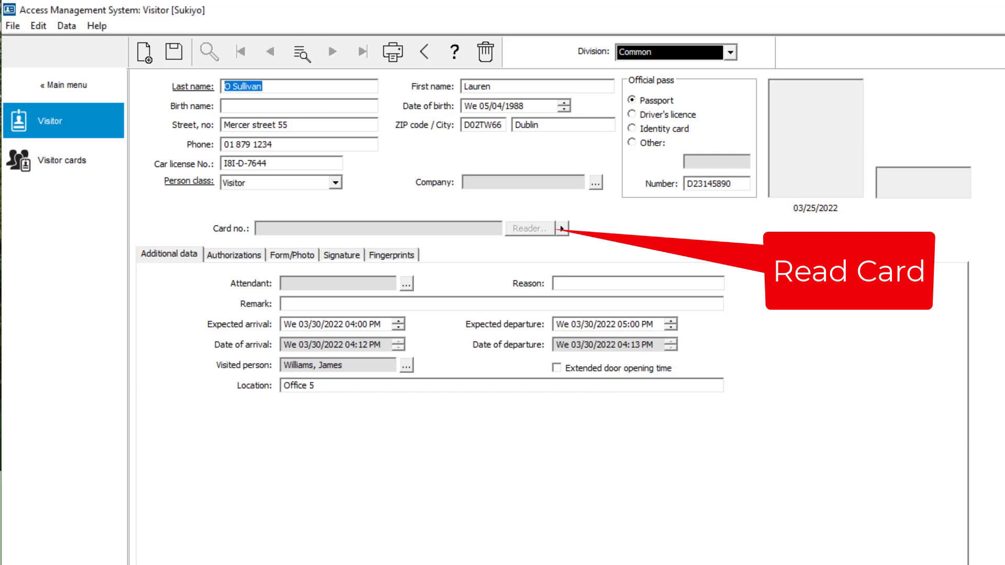
click(68, 156)
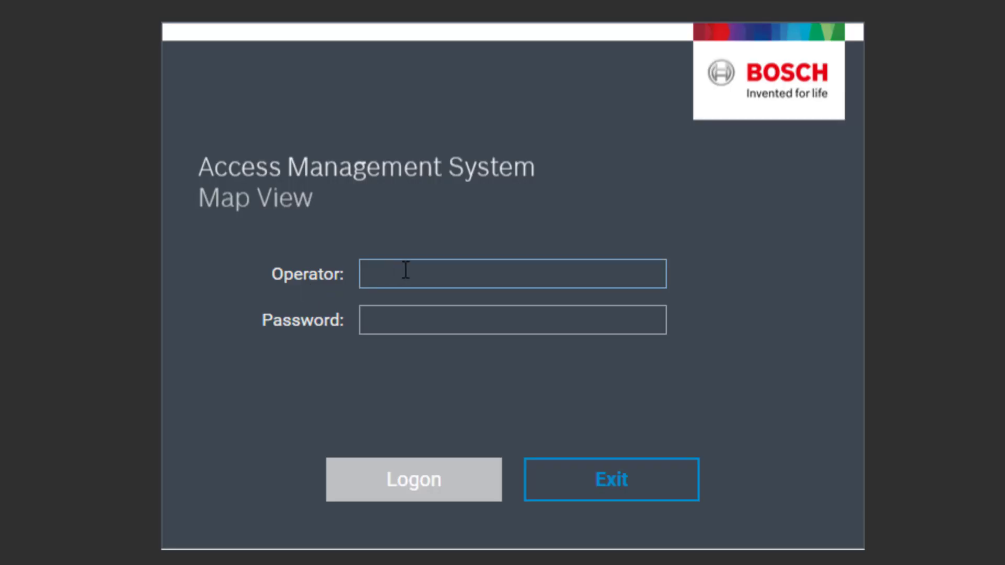
- Switch to Map View and log on with the receptionist operator's name and password
click(404, 271)
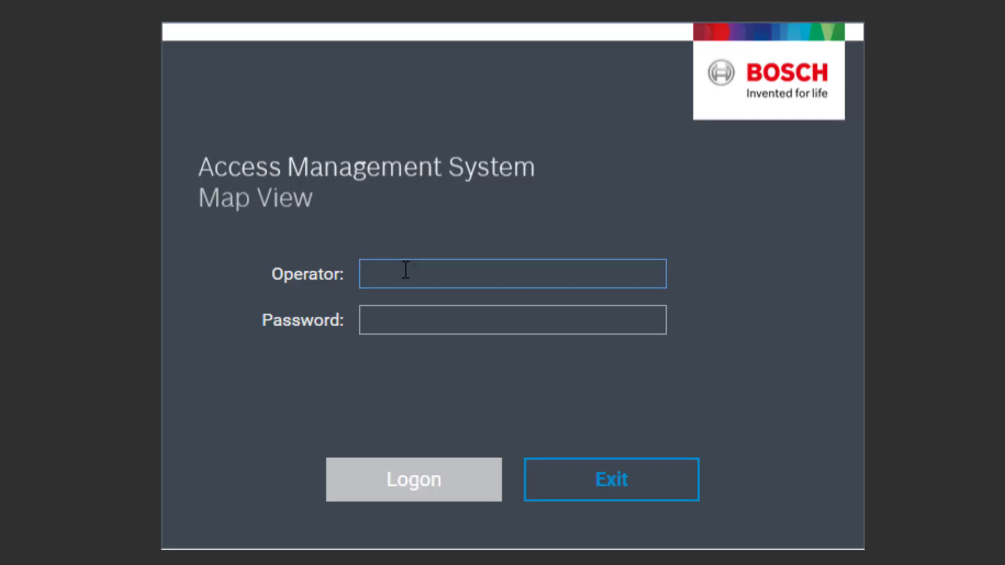
text(Sukiyo)
key(Tab)
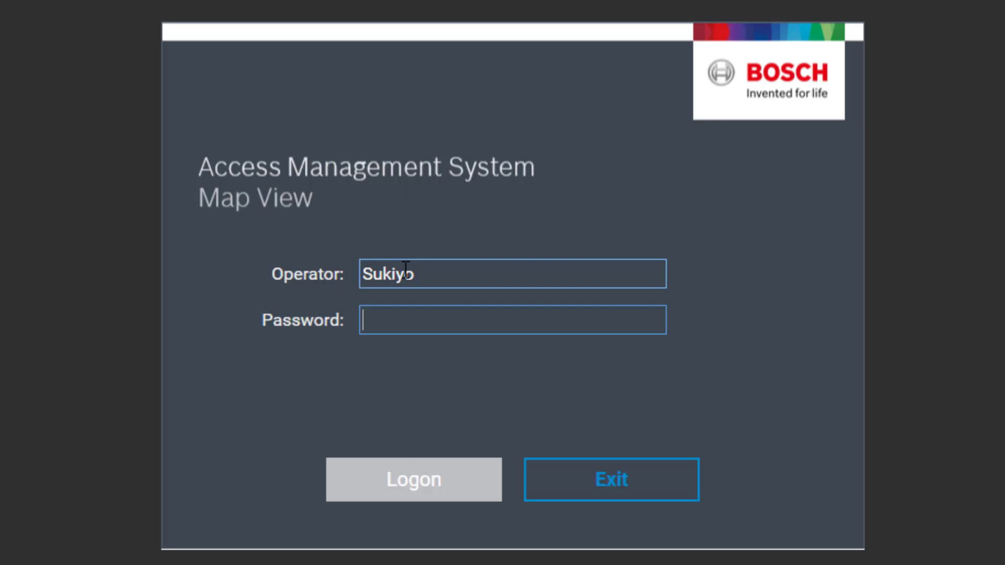
text(*********)
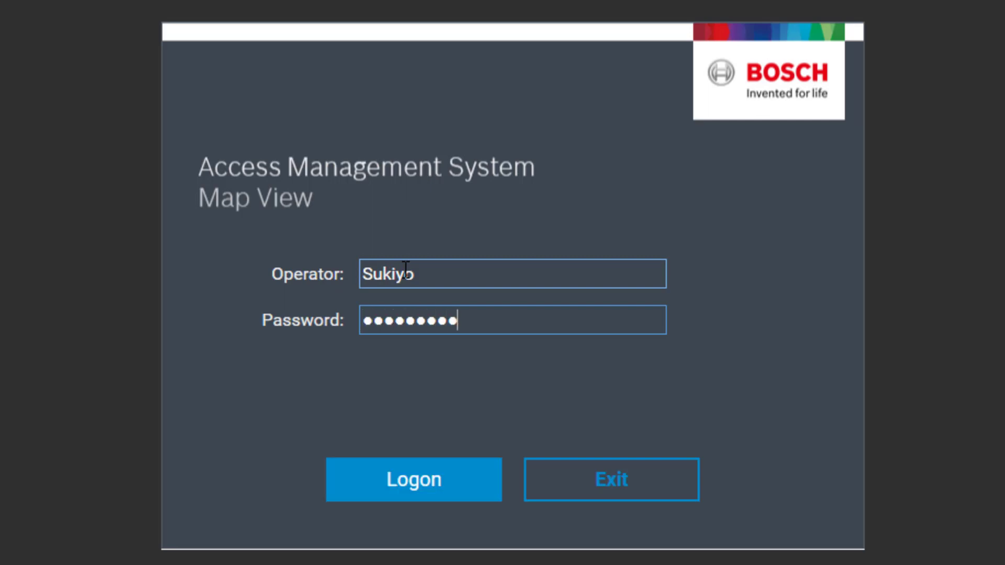
key(Return)
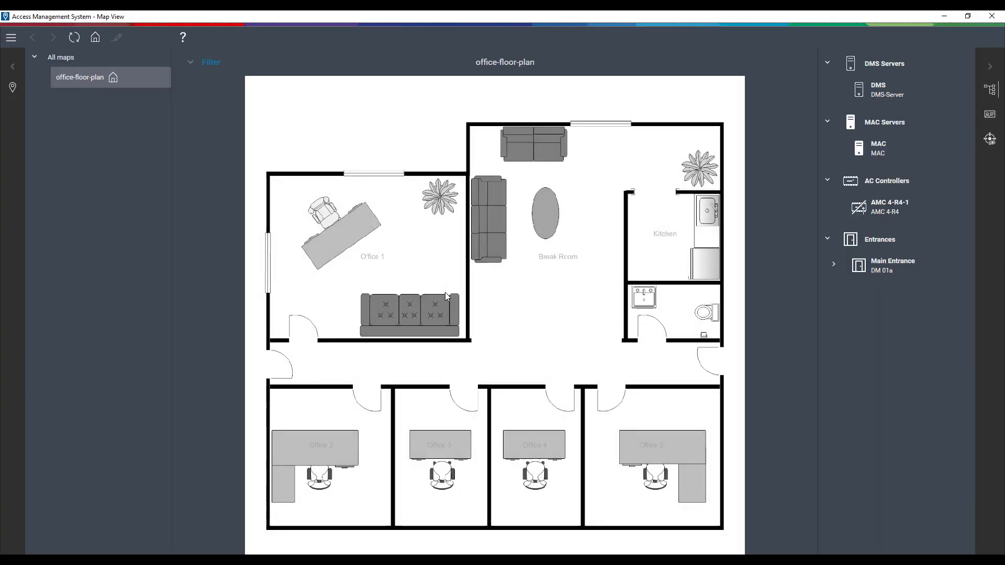
- Open the swipe ticker and filter its devices to include all Entrances
click(991, 115)
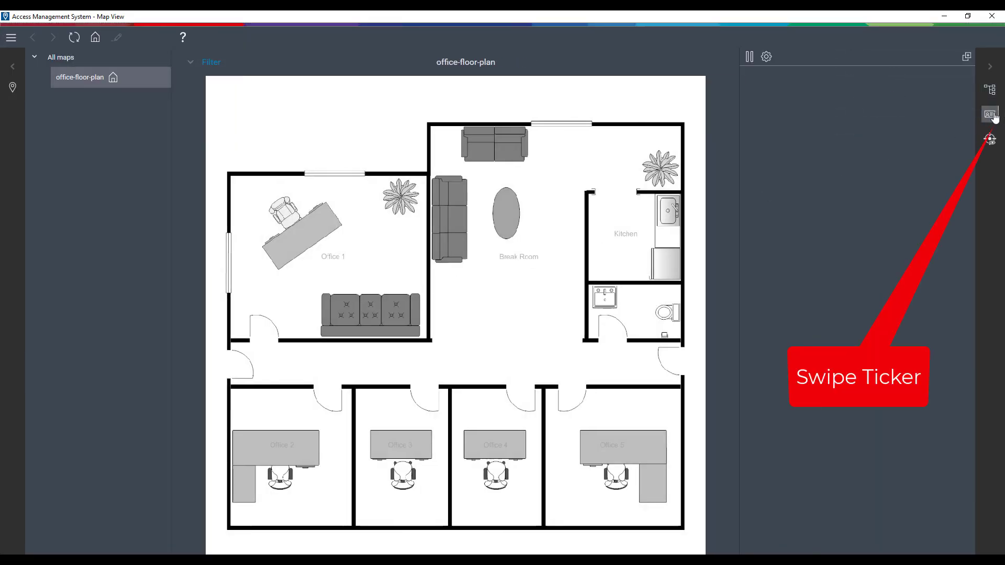
click(765, 57)
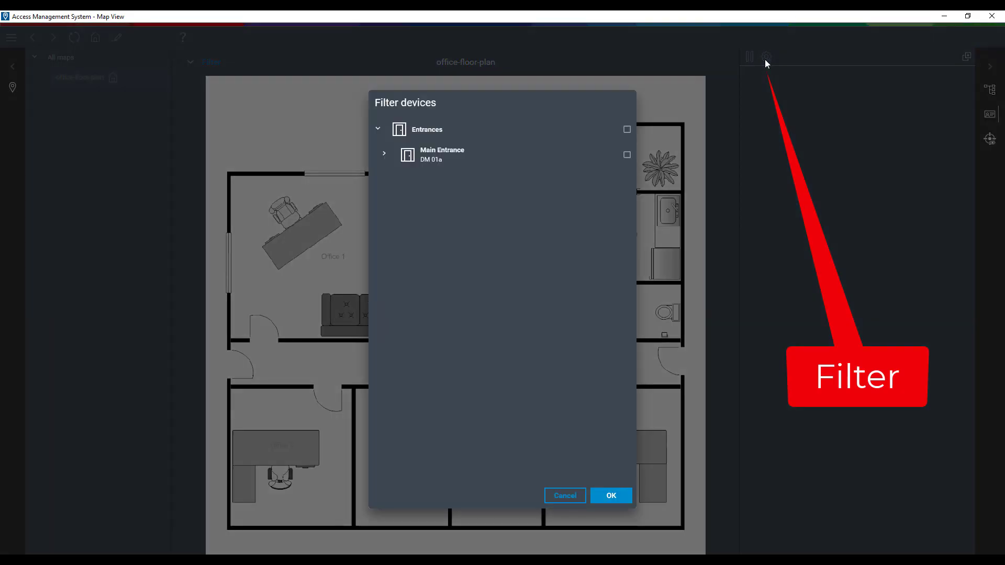
click(626, 131)
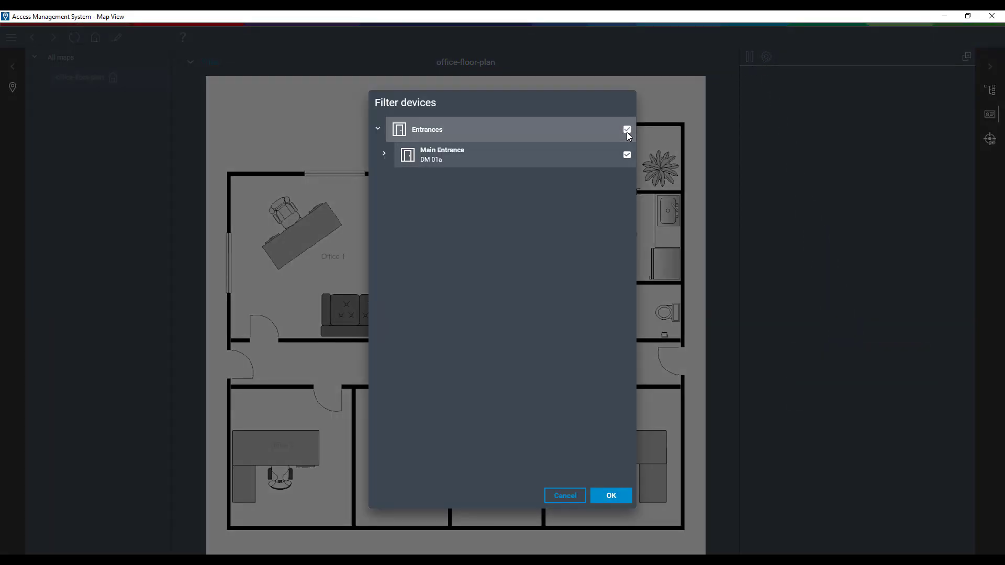
click(618, 499)
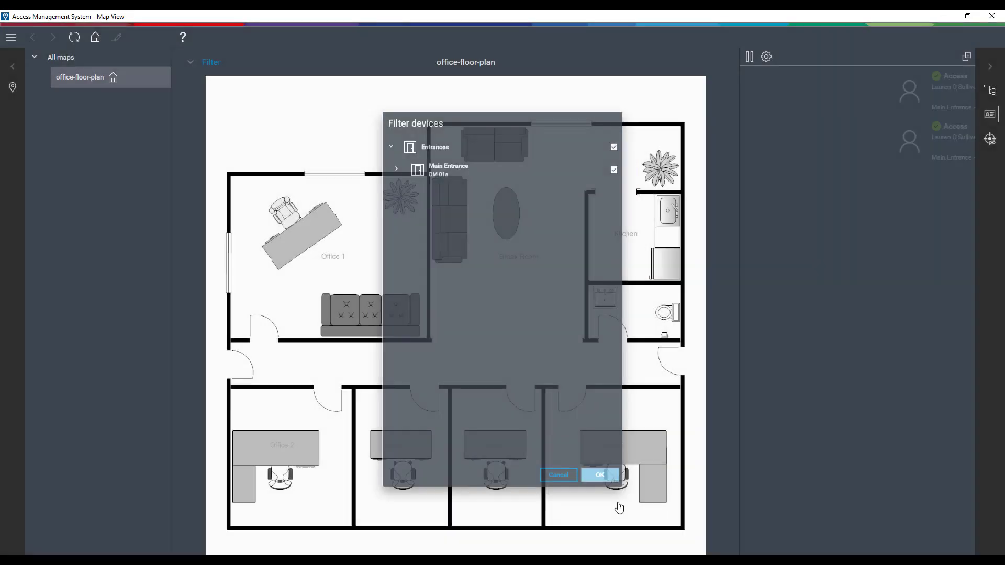